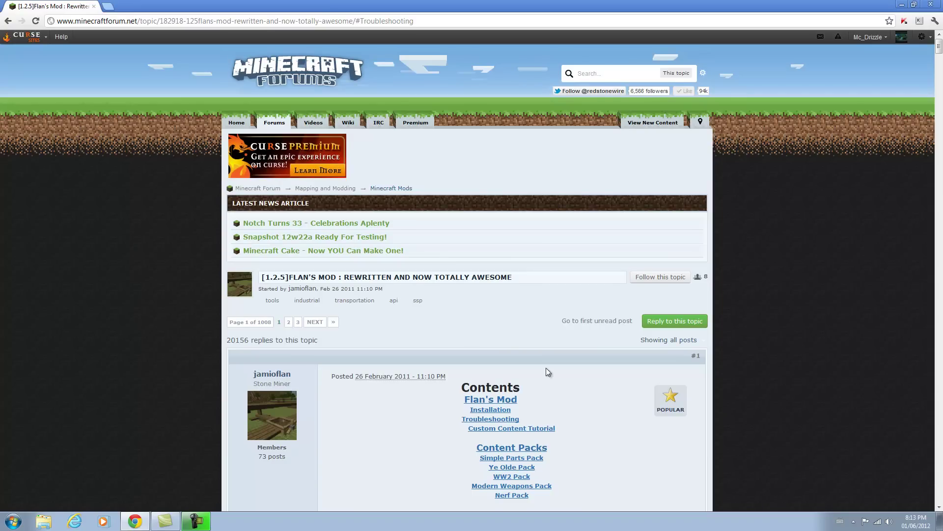
# - Scroll down to the installation list and open the ModLoader link in a new tab
pyautogui.scroll(-15, 508, 352)
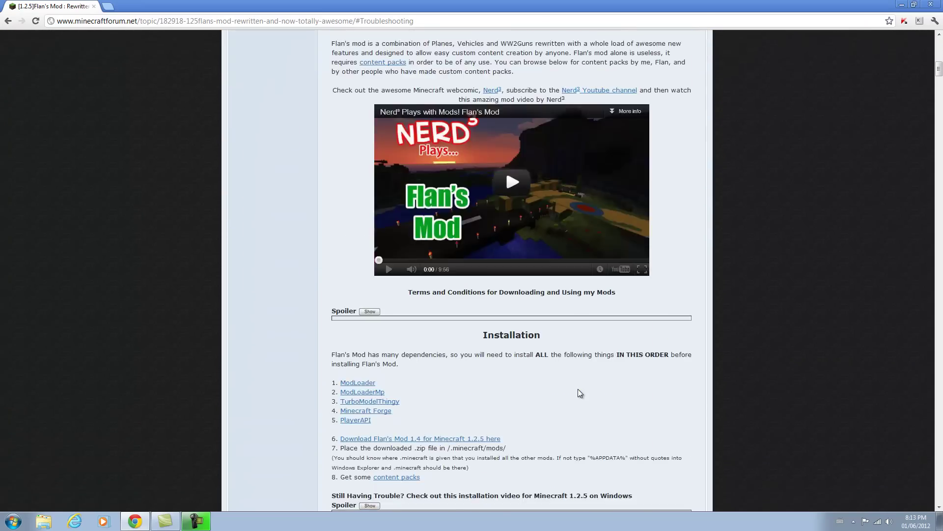
pyautogui.scroll(-18, 577, 389)
pyautogui.scroll(-20, 579, 401)
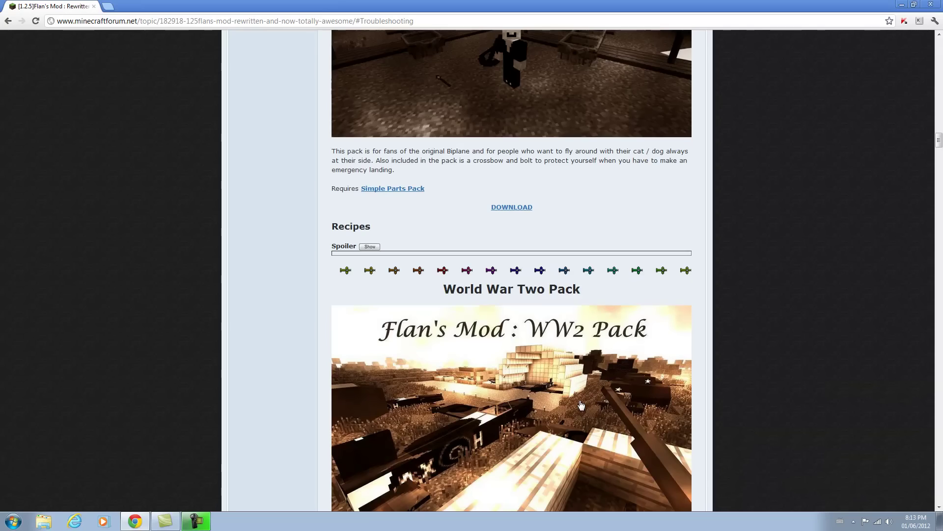
pyautogui.scroll(-8, 582, 405)
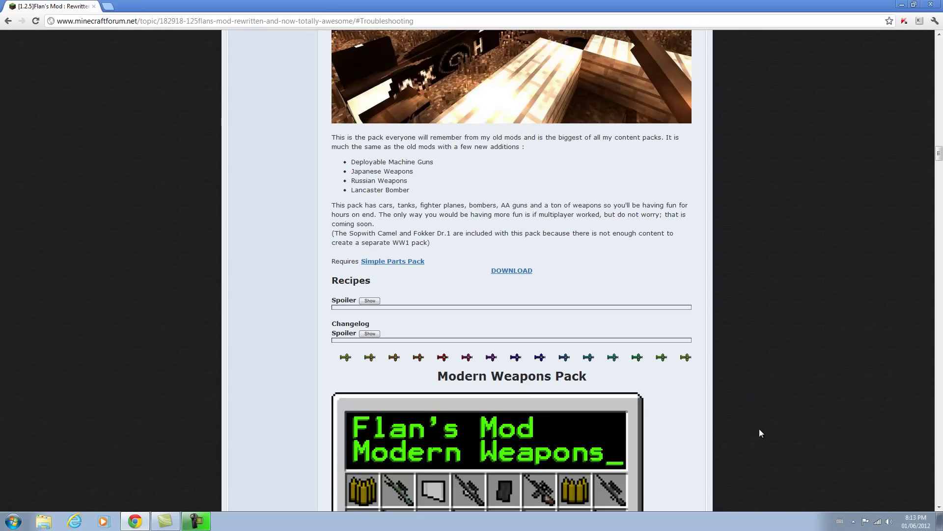
pyautogui.scroll(-6, 759, 430)
pyautogui.middleClick(785, 475)
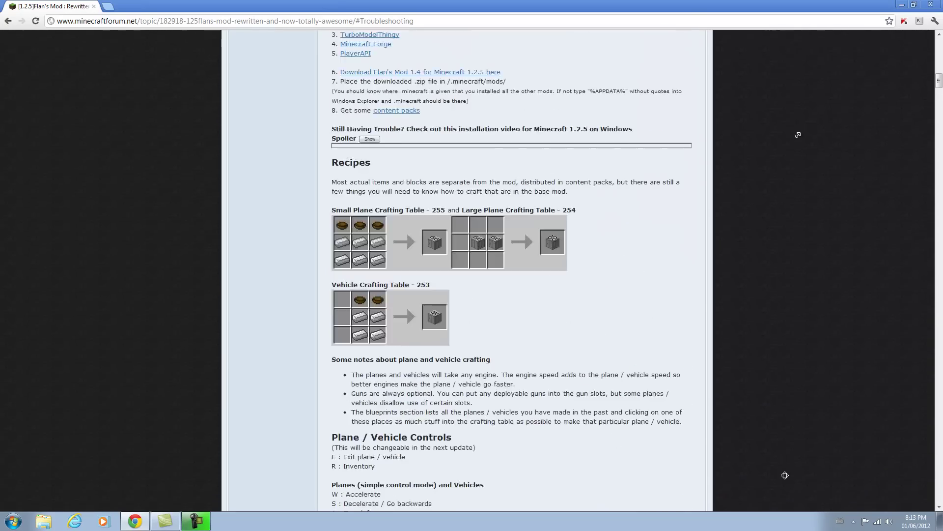
pyautogui.scroll(-3, 793, 342)
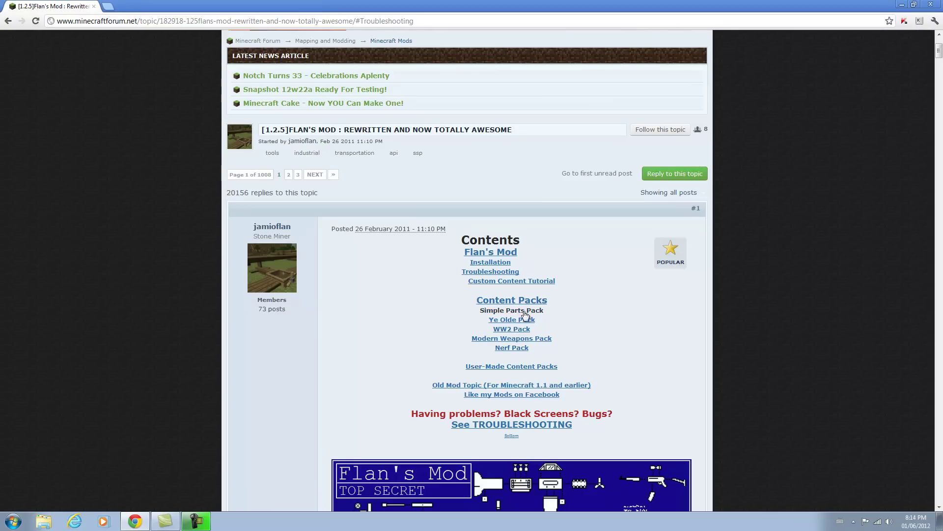
pyautogui.scroll(-10, 604, 317)
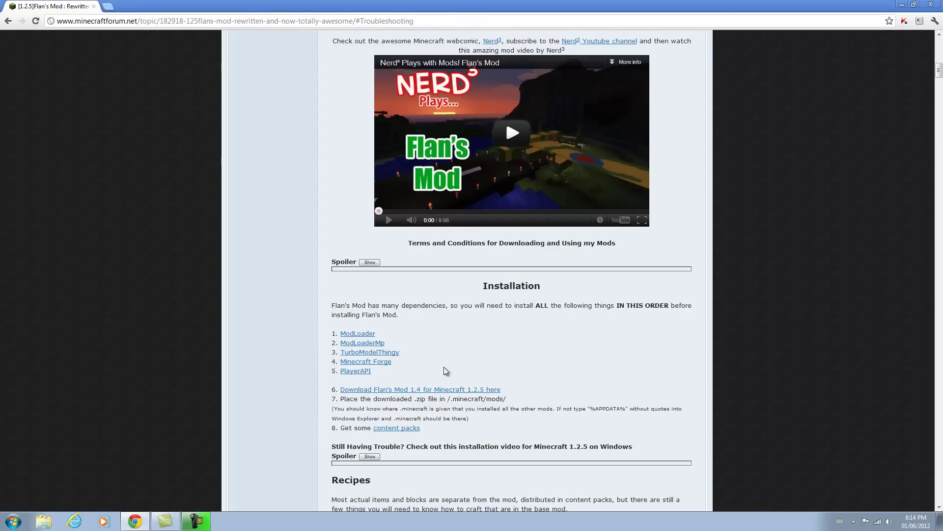
pyautogui.scroll(-1, 463, 369)
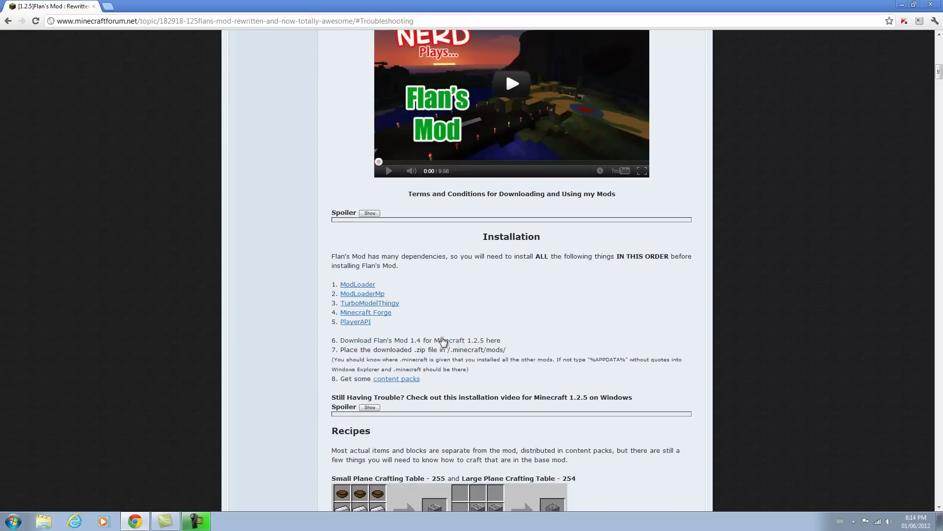
pyautogui.rightClick(359, 284)
pyautogui.click(299, 278)
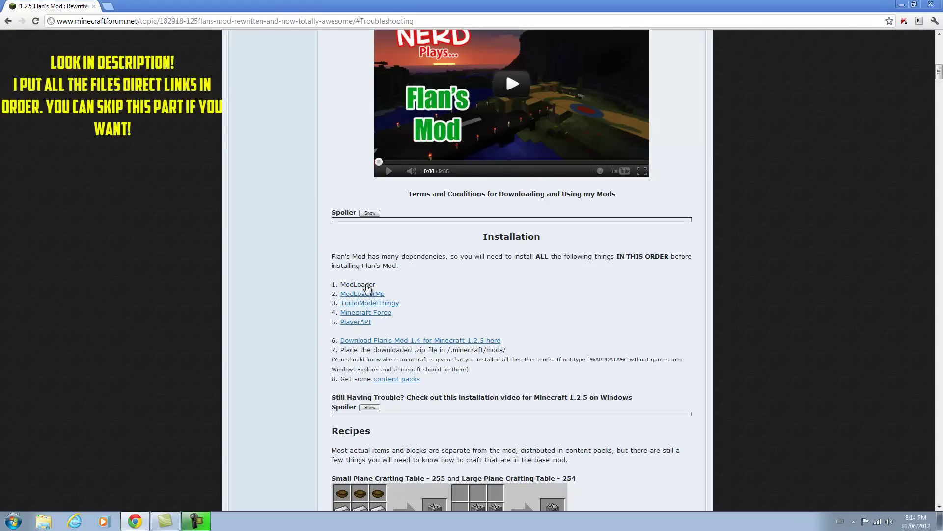
pyautogui.rightClick(366, 286)
pyautogui.click(390, 291)
# - Open the ModLoaderMp, TurboModelThingy and Minecraft Forge links in new tabs
pyautogui.rightClick(375, 295)
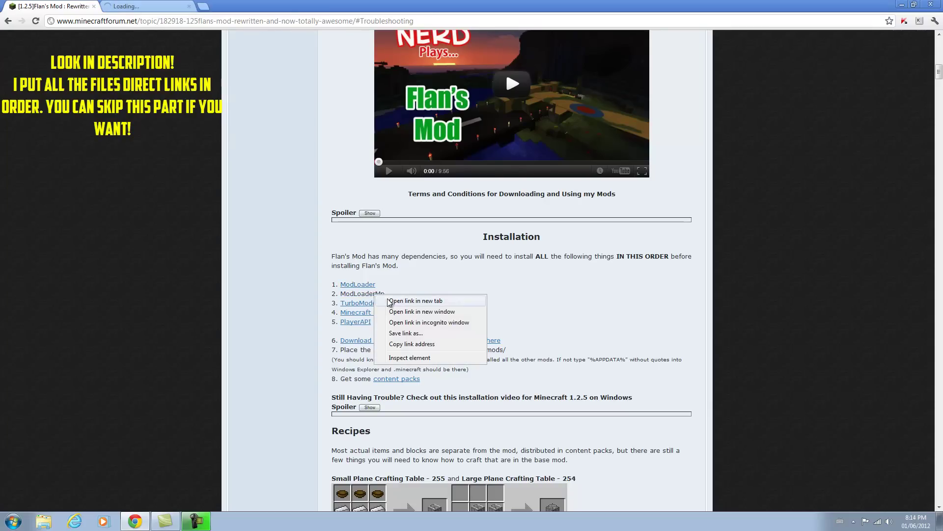
pyautogui.click(389, 301)
pyautogui.rightClick(379, 305)
pyautogui.click(390, 311)
pyautogui.rightClick(385, 314)
pyautogui.click(398, 320)
# - Open the PlayerAPI and Flan's Mod download links in new tabs, then view the ModLoader topic
pyautogui.rightClick(364, 323)
pyautogui.click(376, 333)
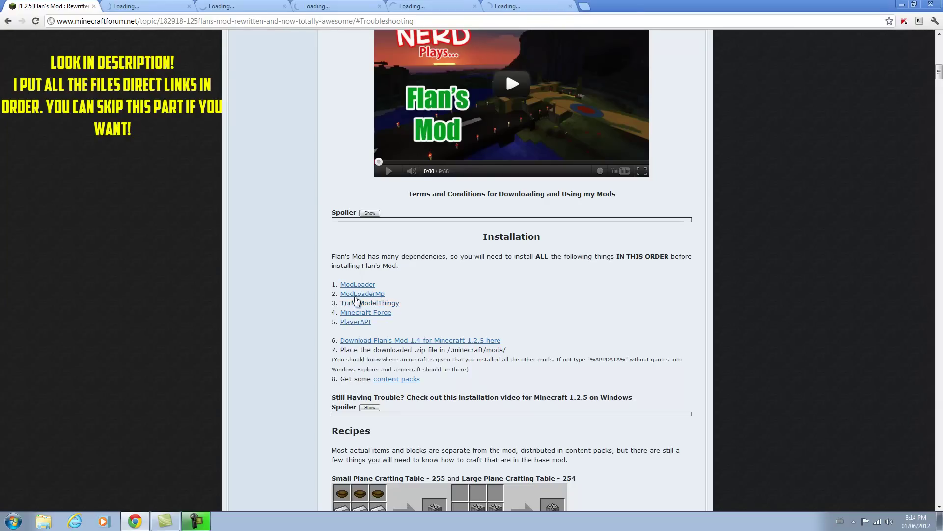
pyautogui.rightClick(367, 341)
pyautogui.click(390, 345)
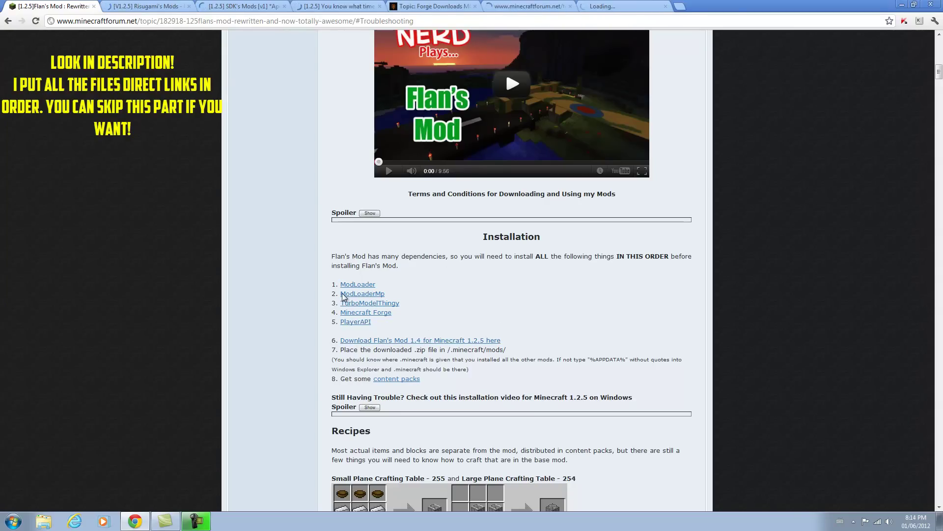
pyautogui.hotkey('ctrl', 'Tab')
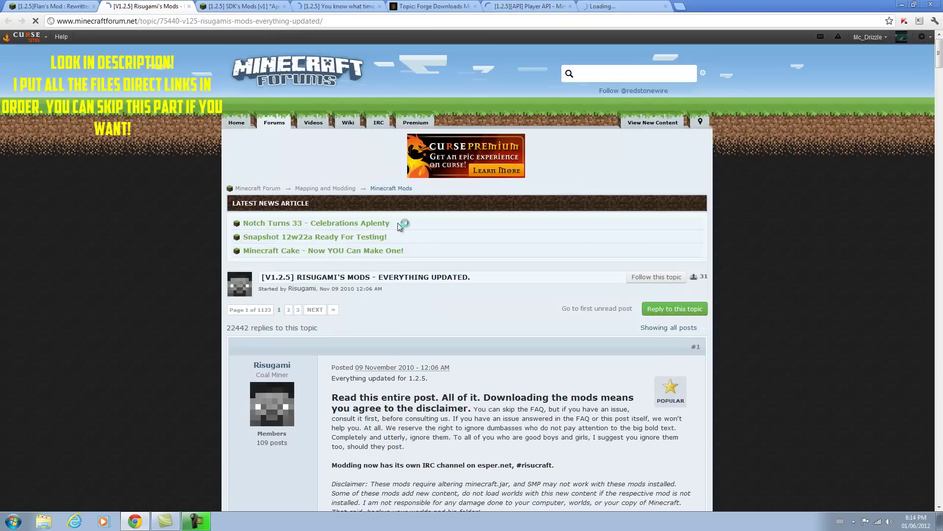
# - Download ModLoader.zip from Risugami's topic via the direct download link
pyautogui.scroll(-4, 425, 260)
pyautogui.scroll(-8, 425, 263)
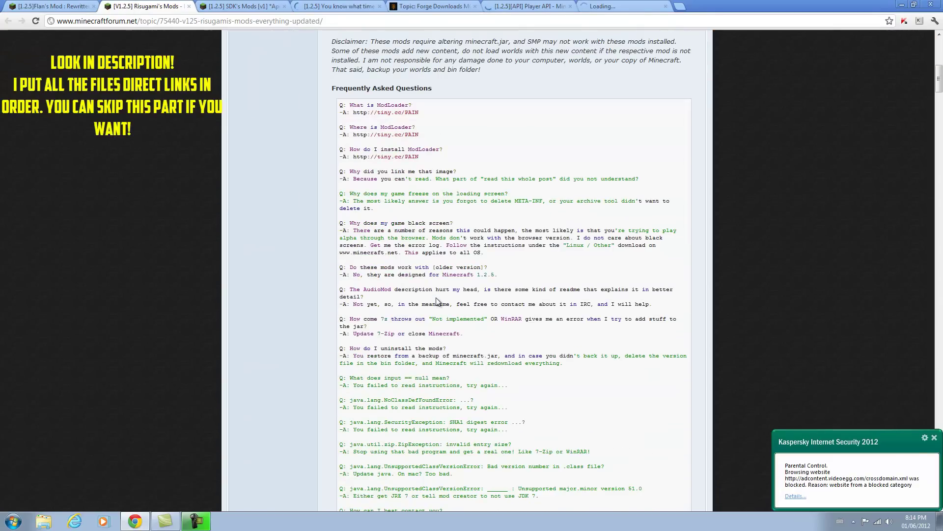
pyautogui.scroll(-10, 330, 298)
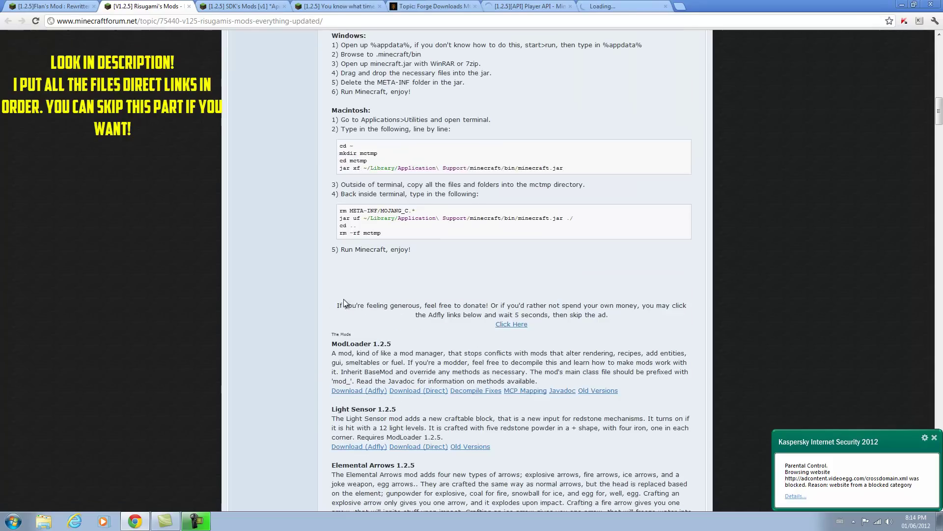
pyautogui.click(416, 293)
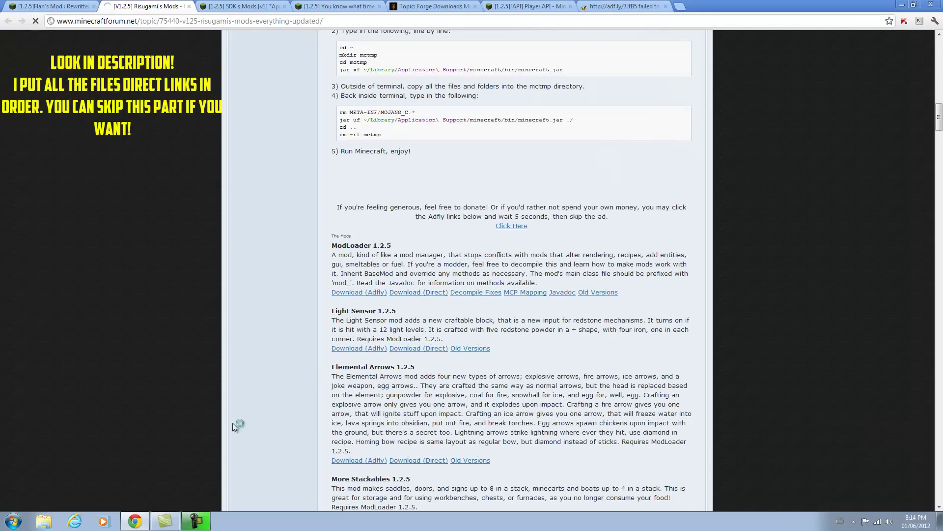
# - Download ModLoaderMP 1.2.5 v1.zip from SDK's topic through the adf.ly client link
pyautogui.click(240, 6)
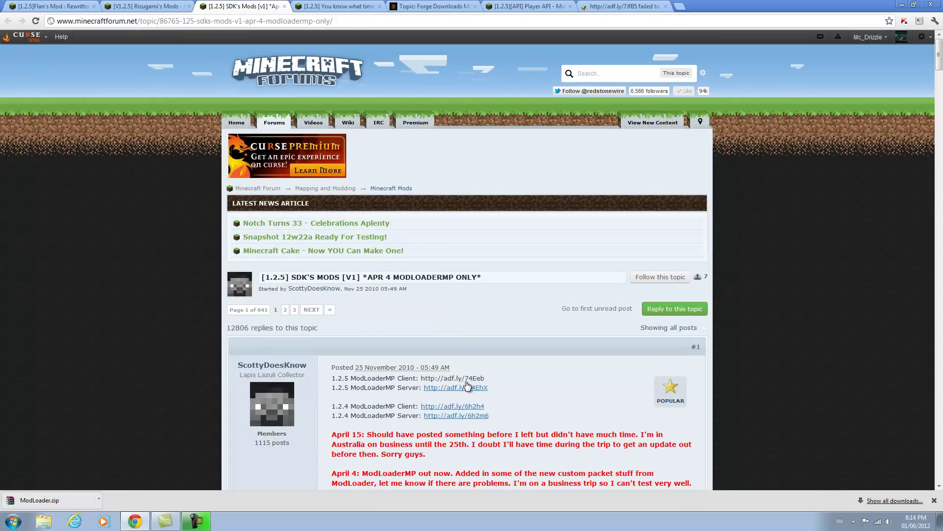
pyautogui.click(442, 380)
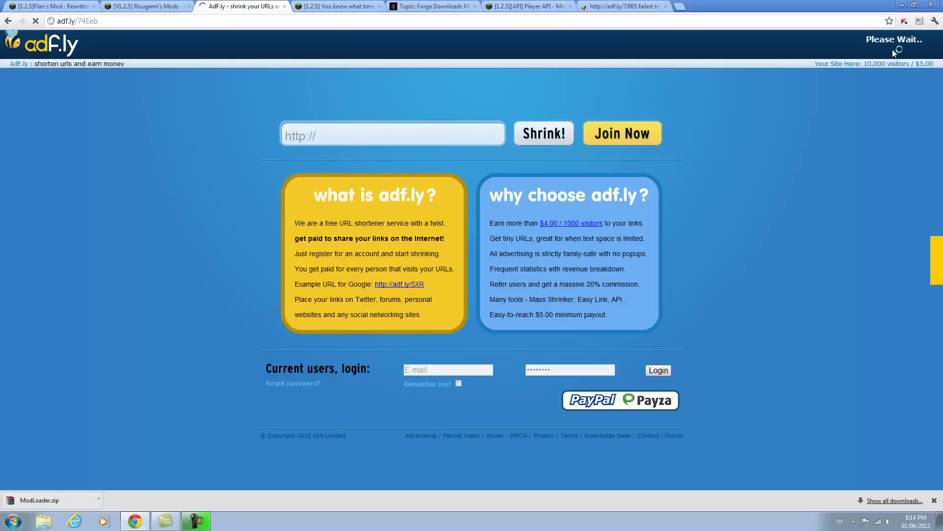
pyautogui.click(866, 47)
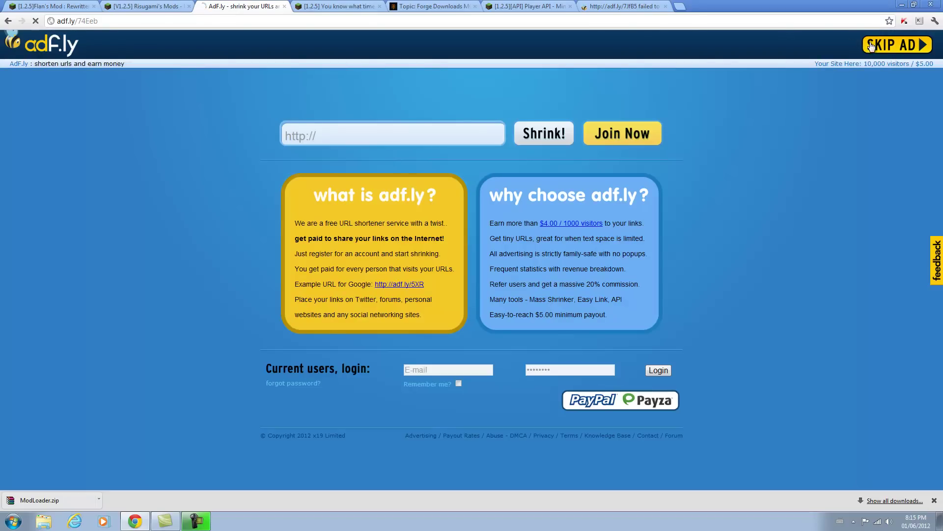
pyautogui.click(336, 5)
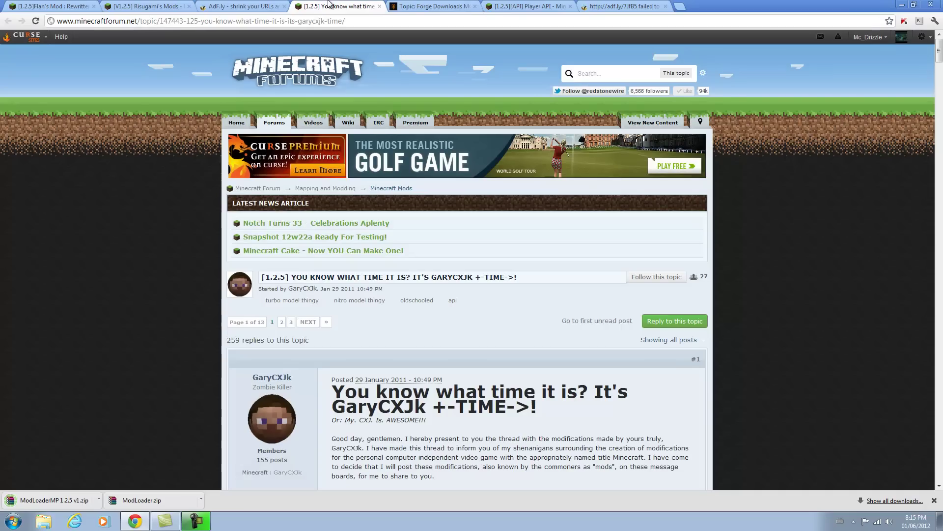
# - Download turbomodelthingy-v2.3.7-1.2.5.zip by changing the copied direct link from 1.2.4 to 1.2.5
pyautogui.scroll(-3, 422, 198)
pyautogui.scroll(-5, 462, 246)
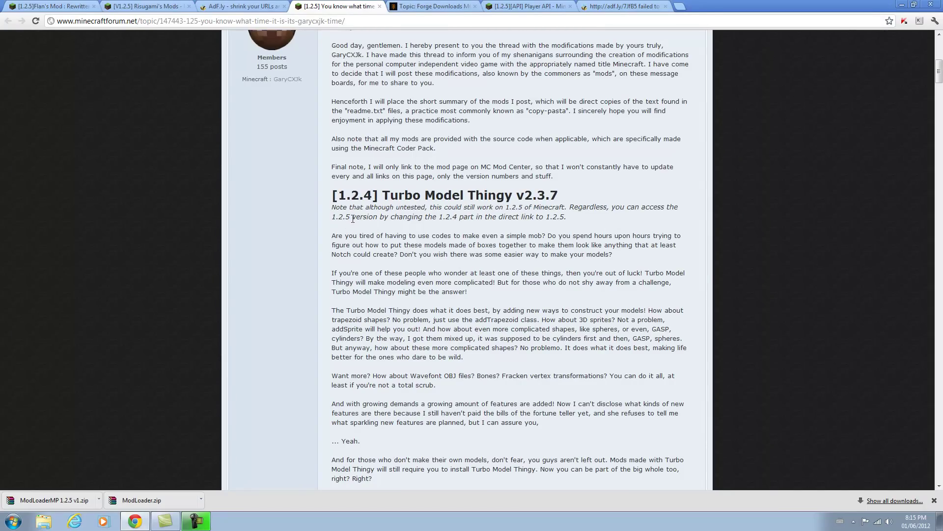
pyautogui.scroll(-3, 473, 234)
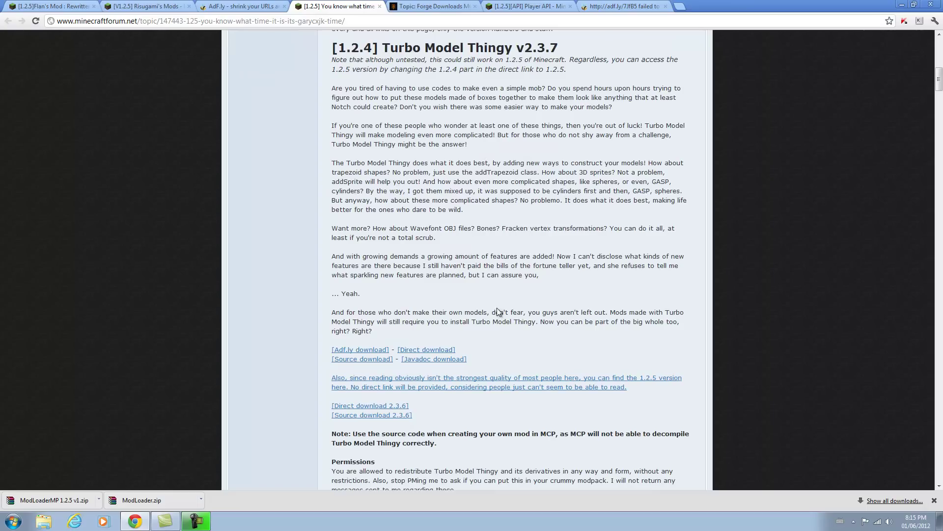
pyautogui.rightClick(436, 349)
pyautogui.click(468, 396)
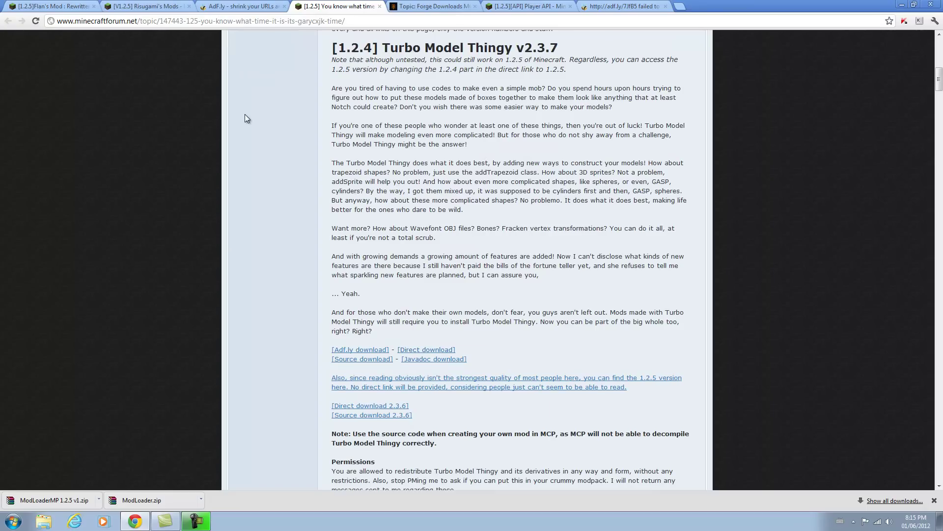
pyautogui.rightClick(197, 21)
pyautogui.click(266, 64)
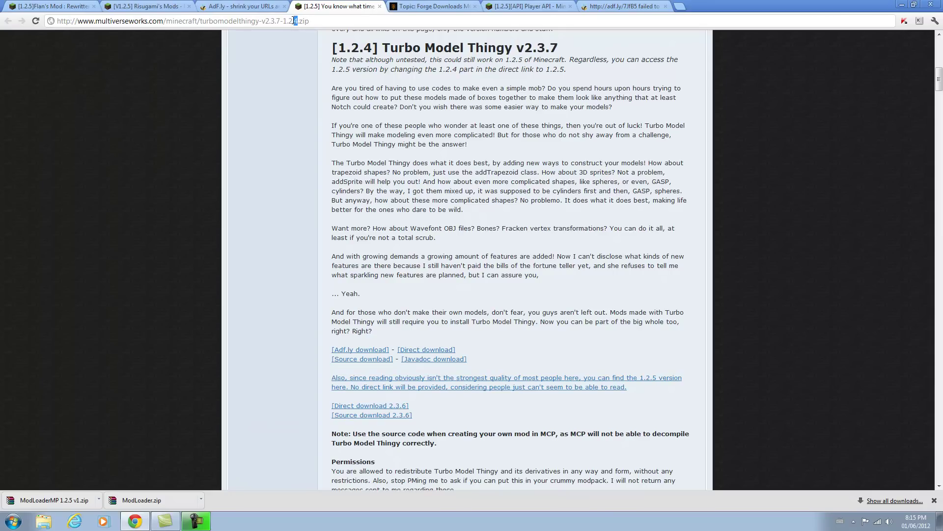
pyautogui.press('Return')
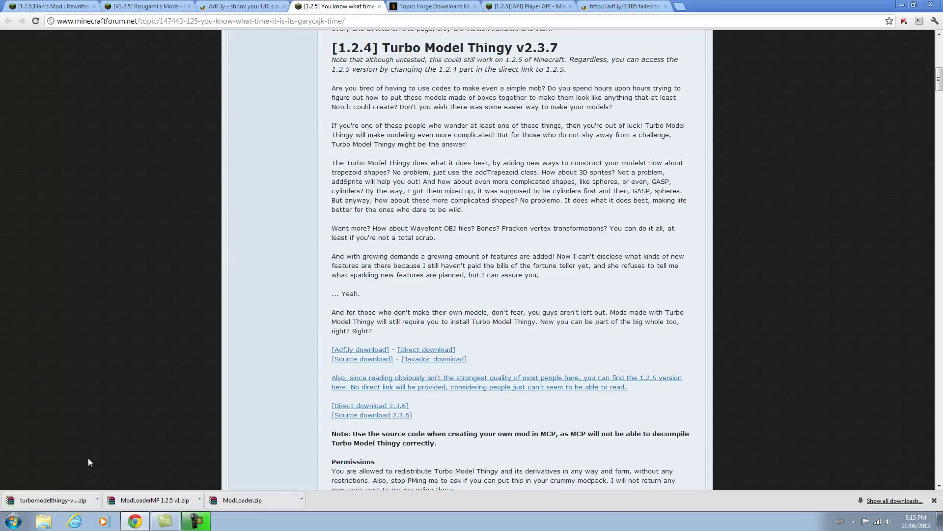
pyautogui.click(426, 4)
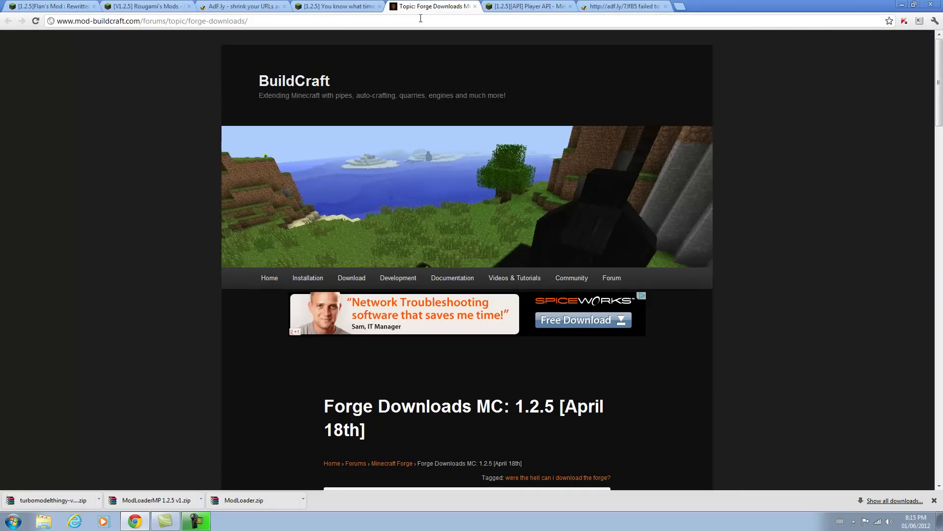
# - Download the MinecraftForge-3.2.4 client zip from the minecraftforge.net Releases board
pyautogui.scroll(-2, 447, 306)
pyautogui.scroll(-2, 447, 306)
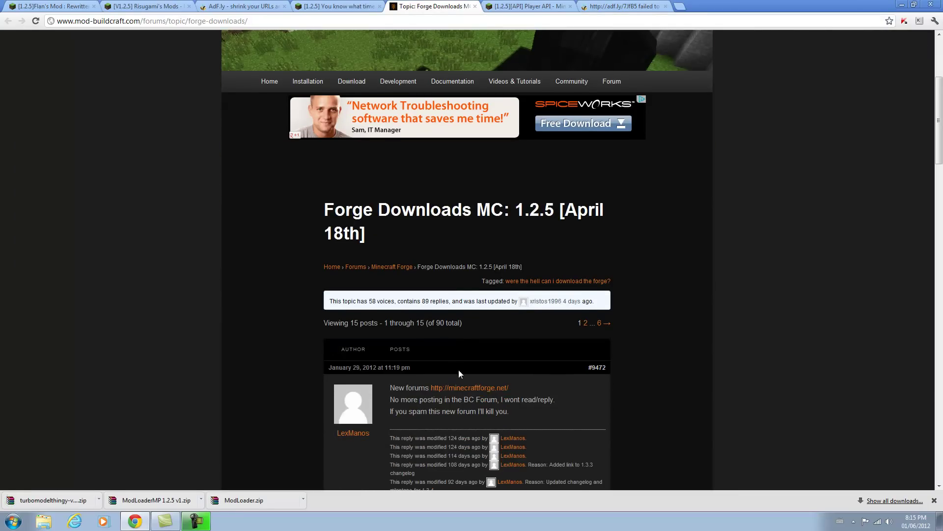
pyautogui.scroll(-1, 503, 364)
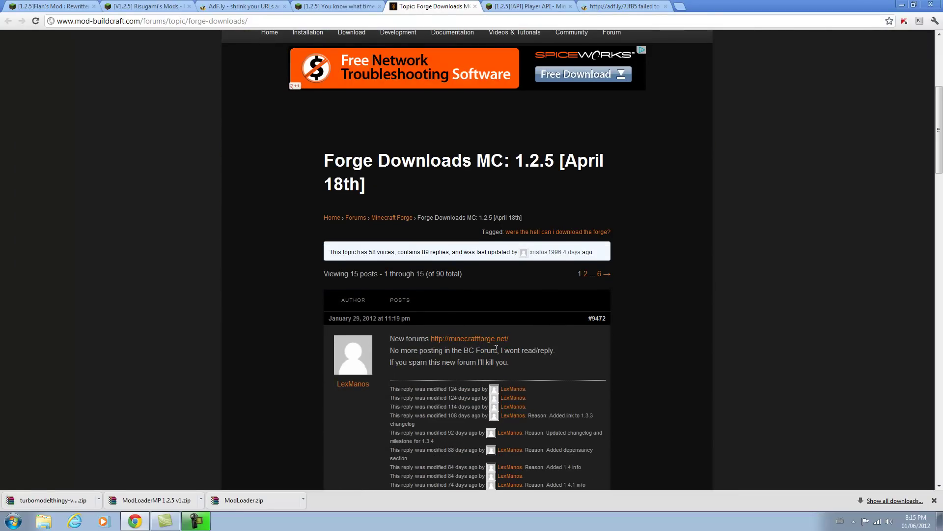
pyautogui.click(482, 345)
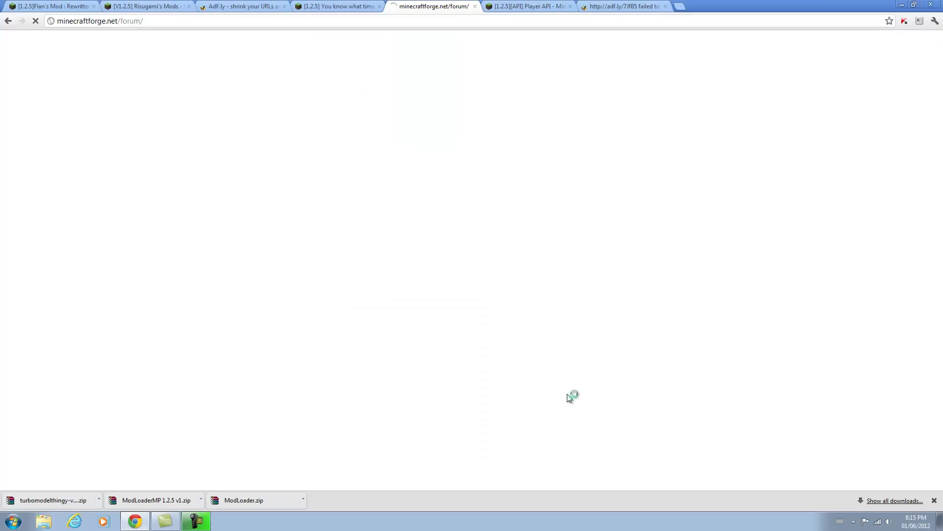
pyautogui.click(130, 188)
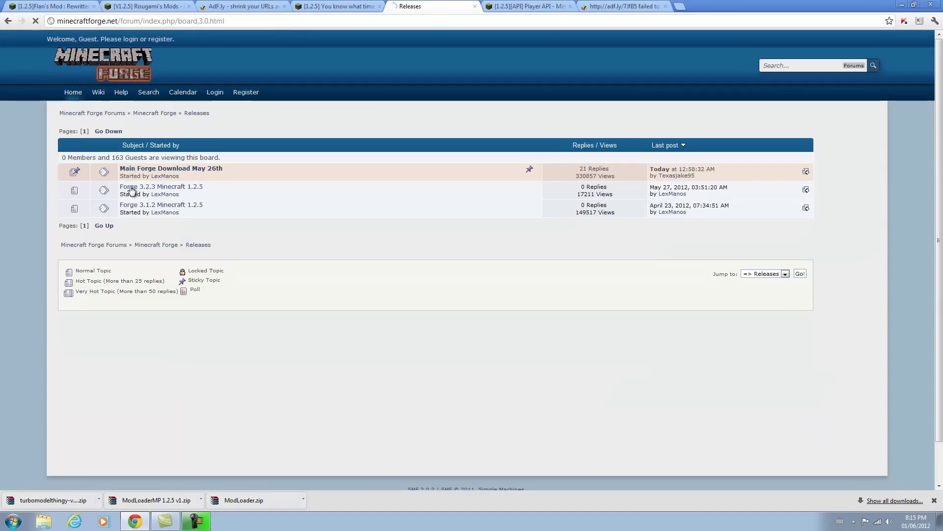
pyautogui.click(158, 170)
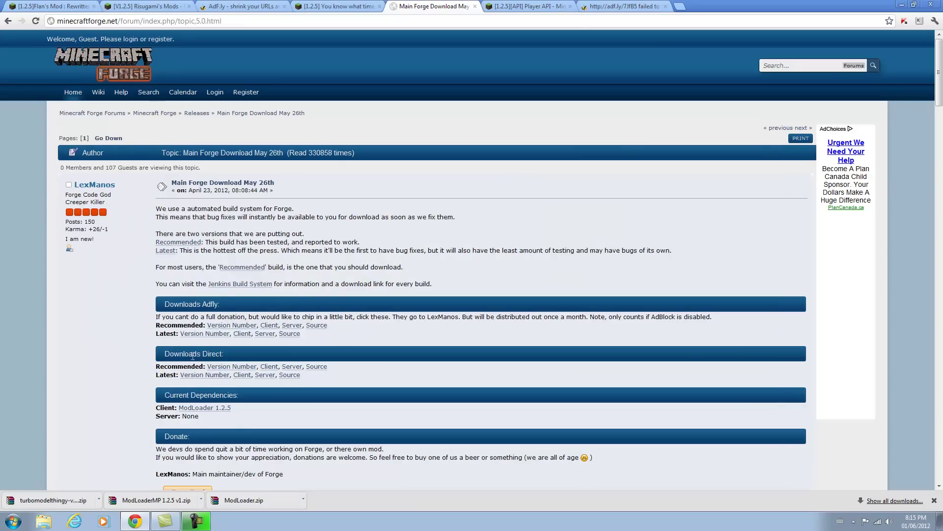
pyautogui.click(243, 376)
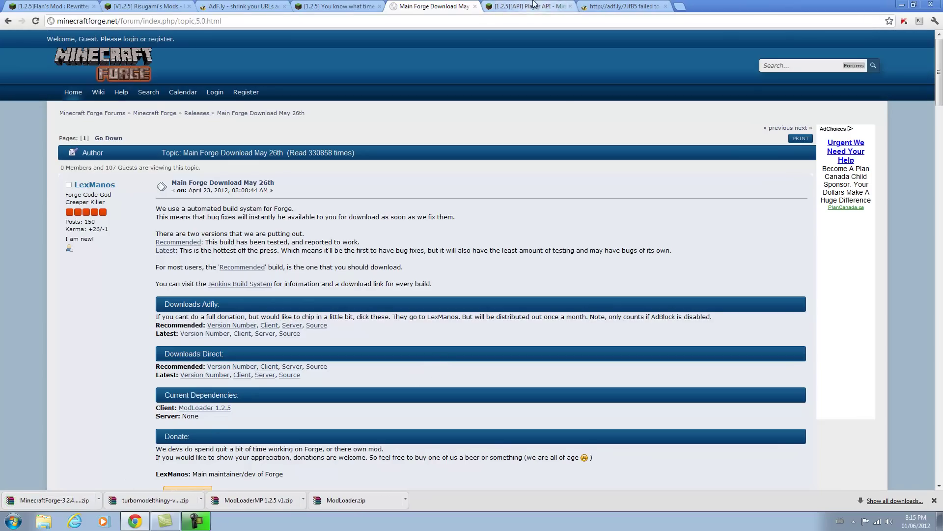
pyautogui.hotkey('ctrl', 'Tab')
pyautogui.scroll(-6, 436, 344)
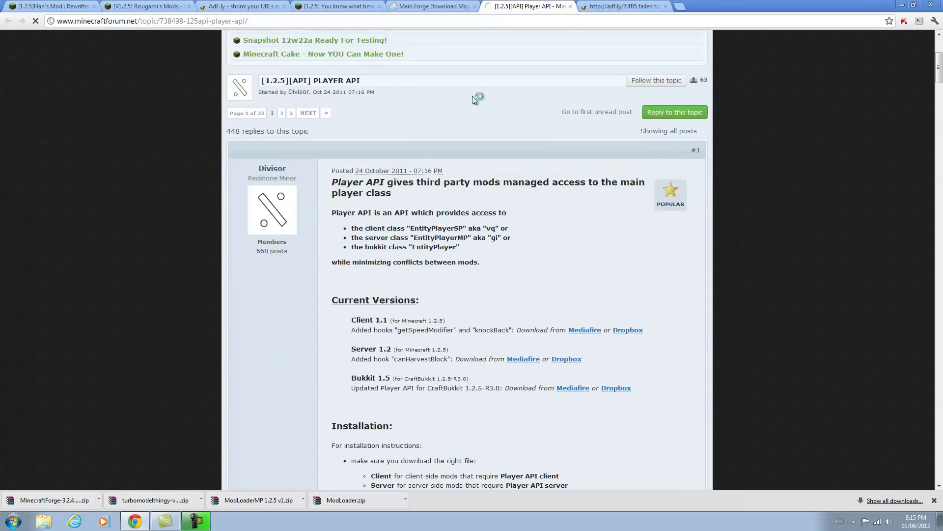
# - Reload the failed adf.ly tab, skip the ad, and download Flan's Mod 1.4.1 for Minecraft 1.2.5 from MediaFire
pyautogui.click(599, 4)
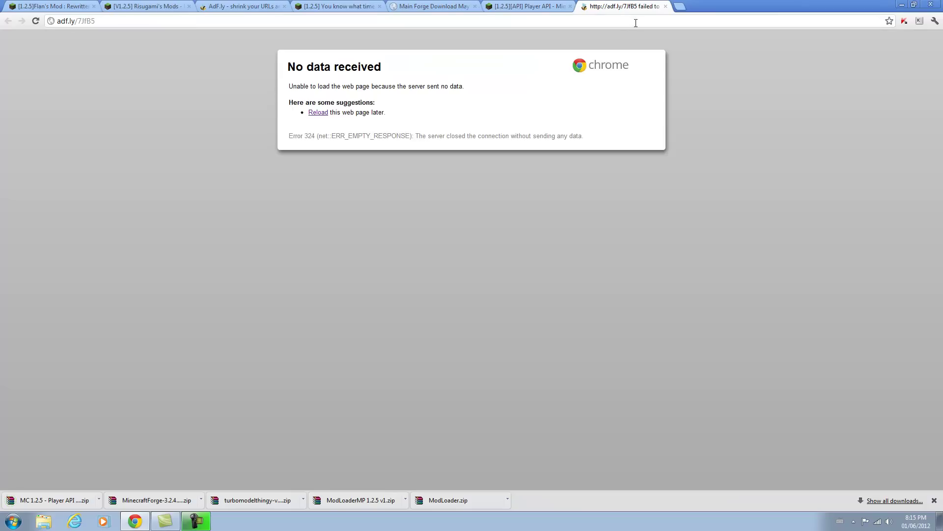
pyautogui.click(317, 113)
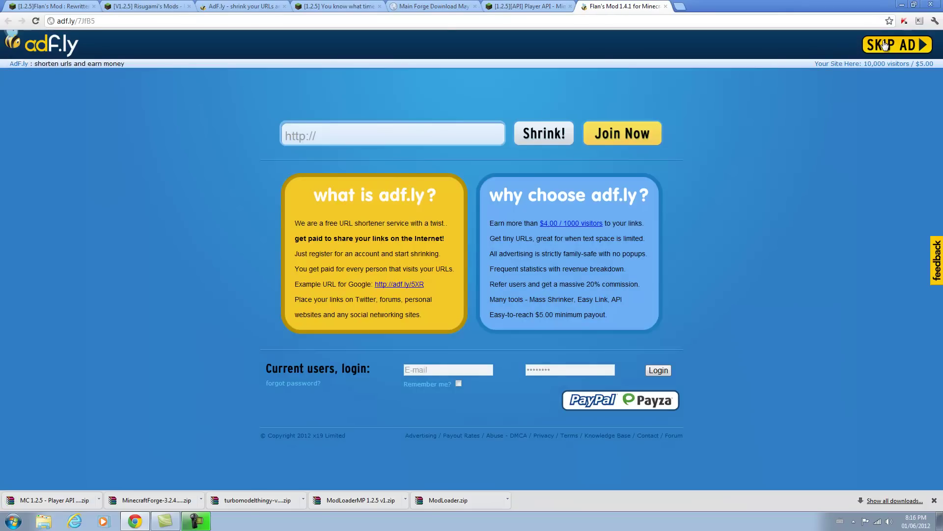
pyautogui.click(884, 45)
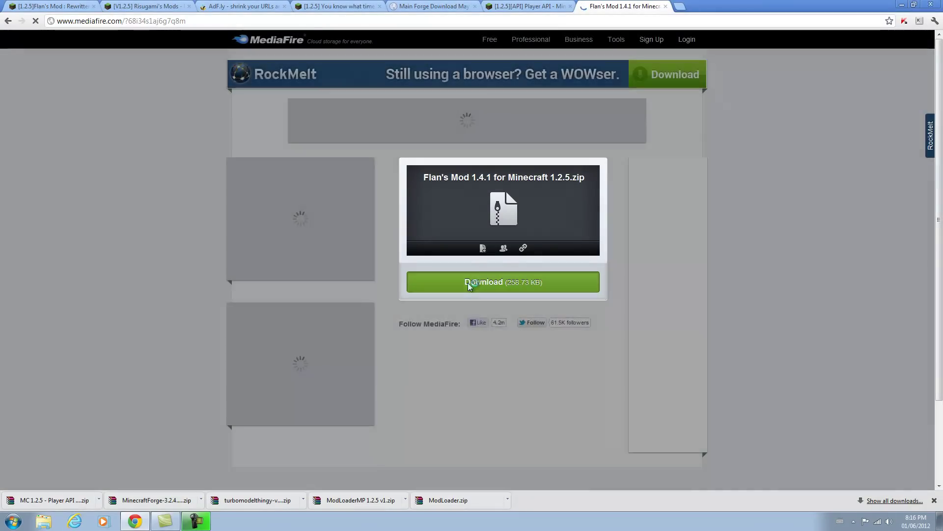
pyautogui.click(468, 283)
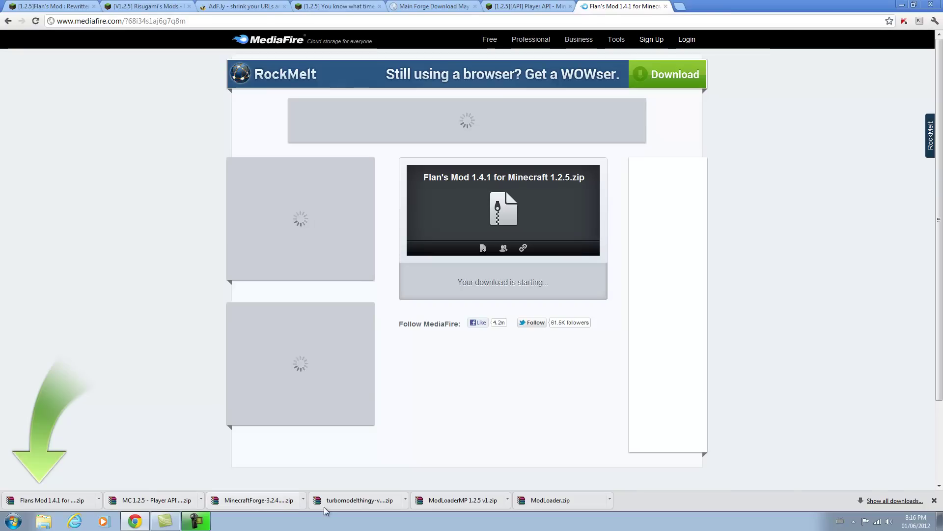
pyautogui.click(54, 6)
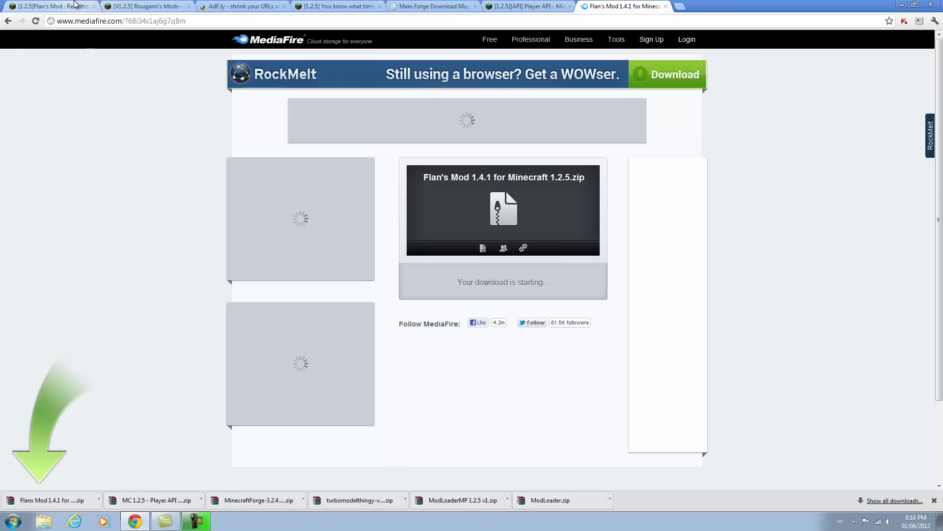
pyautogui.scroll(-20, 570, 324)
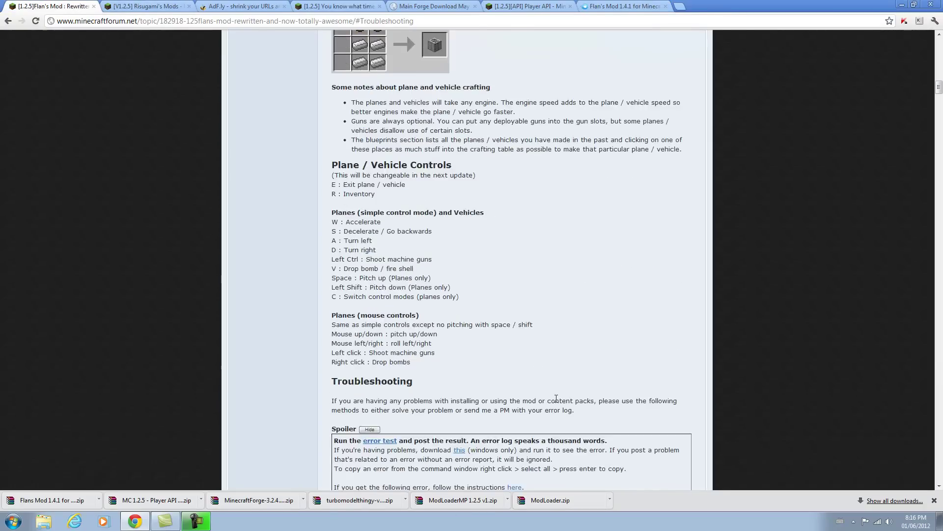
# - Download Simple Parts Pack 1.0 and Ye Olde Pack 1.0, then minimize Chrome
pyautogui.scroll(-10, 560, 399)
pyautogui.scroll(8, 559, 398)
pyautogui.click(517, 372)
pyautogui.press('BackSpace')
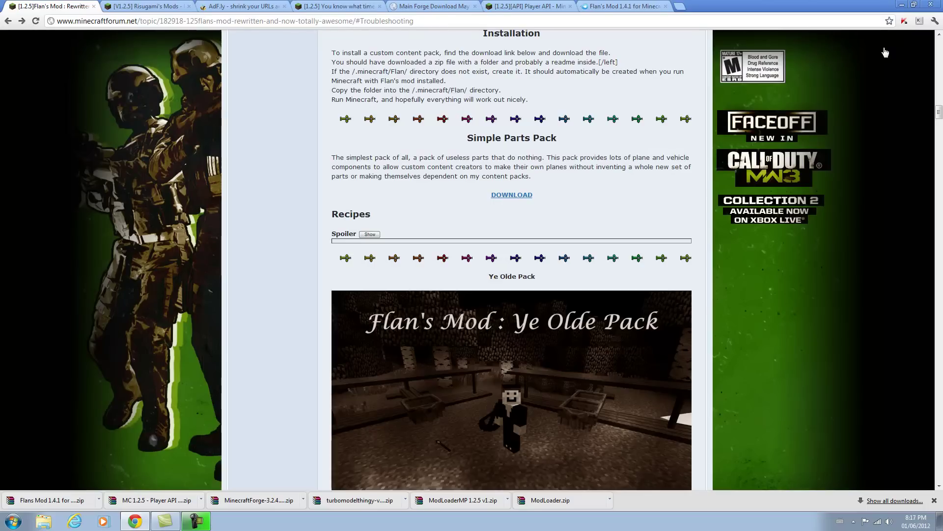
pyautogui.scroll(-3, 632, 274)
pyautogui.scroll(-2, 515, 192)
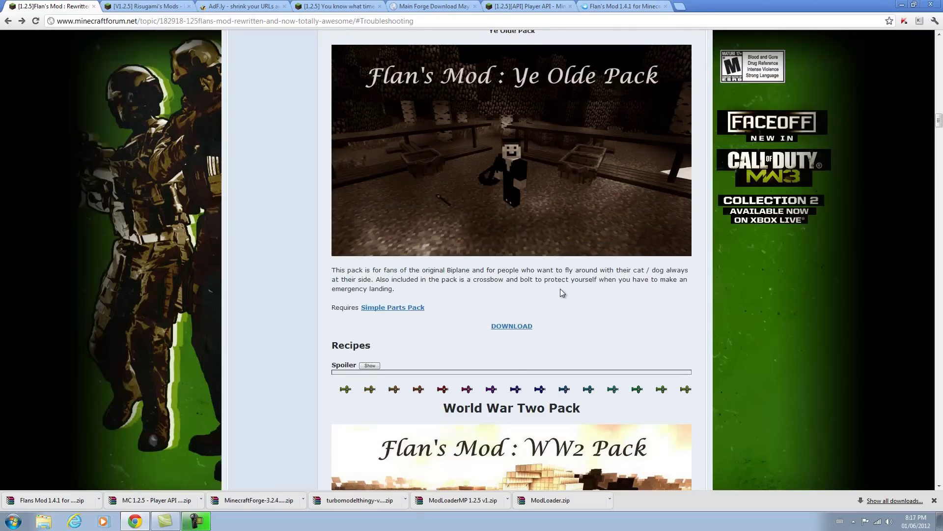
pyautogui.click(514, 326)
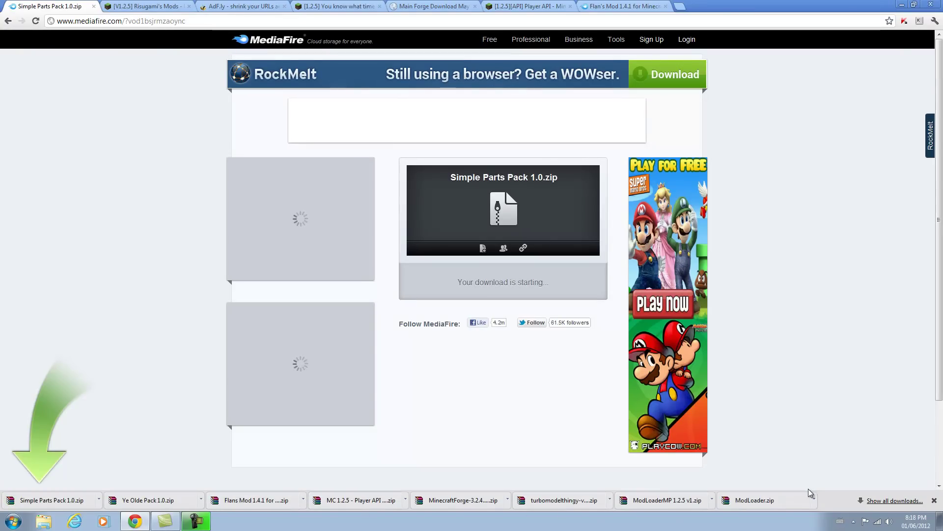
pyautogui.click(907, 4)
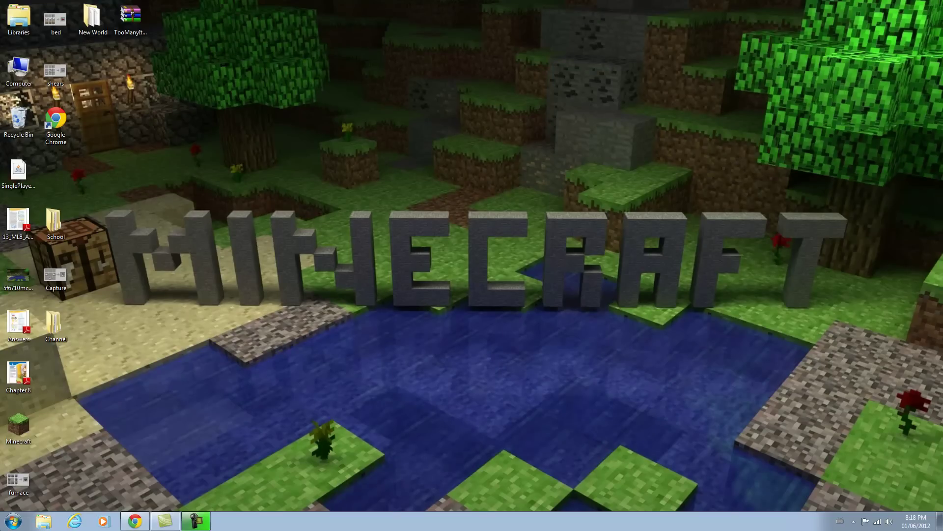
# - Move the seven downloaded mod archives from the Downloads folder onto the desktop
pyautogui.press('super')
pyautogui.click(170, 384)
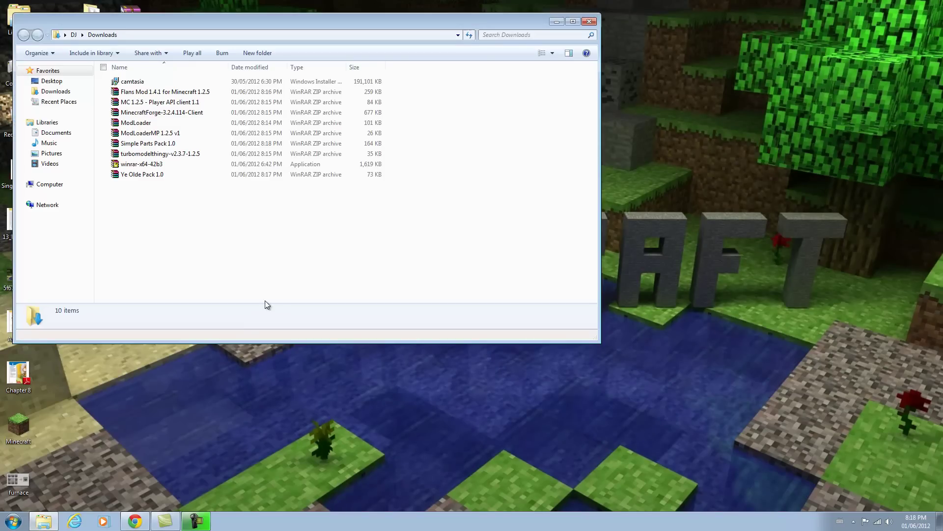
pyautogui.moveTo(100, 89); pyautogui.dragTo(166, 157)
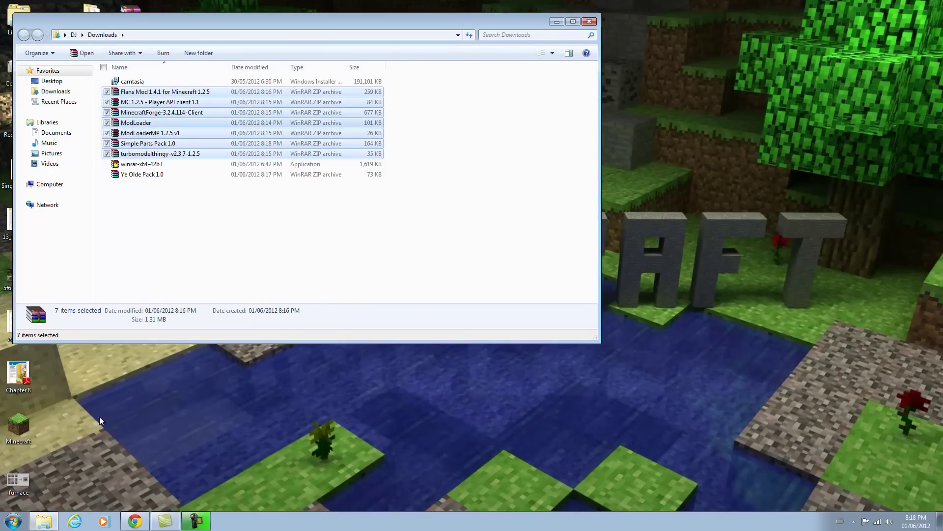
pyautogui.moveTo(99, 421); pyautogui.dragTo(99, 423)
pyautogui.doubleClick(144, 102)
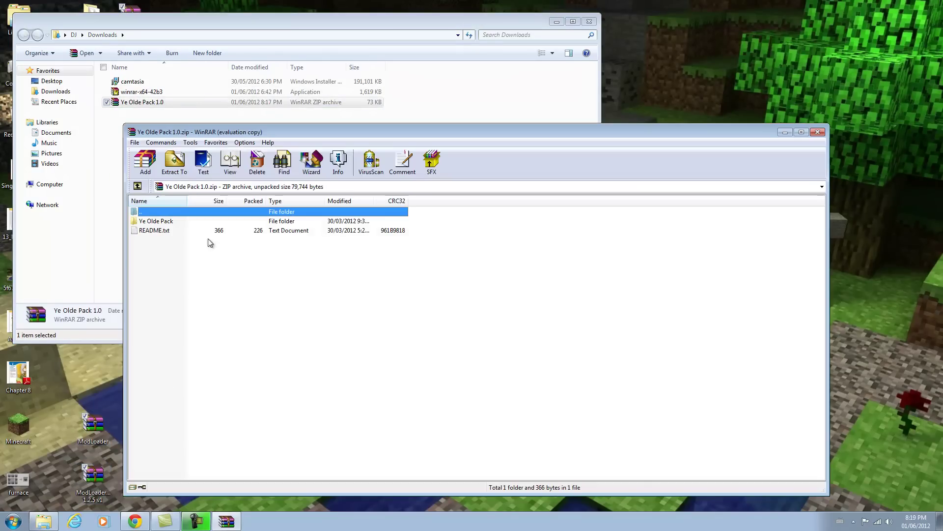
pyautogui.click(818, 132)
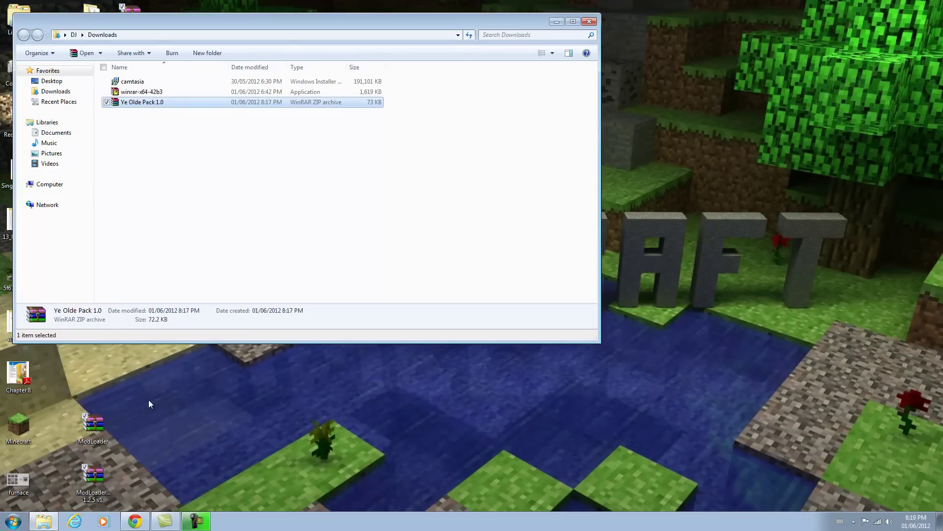
pyautogui.moveTo(150, 400); pyautogui.dragTo(157, 388)
pyautogui.click(588, 22)
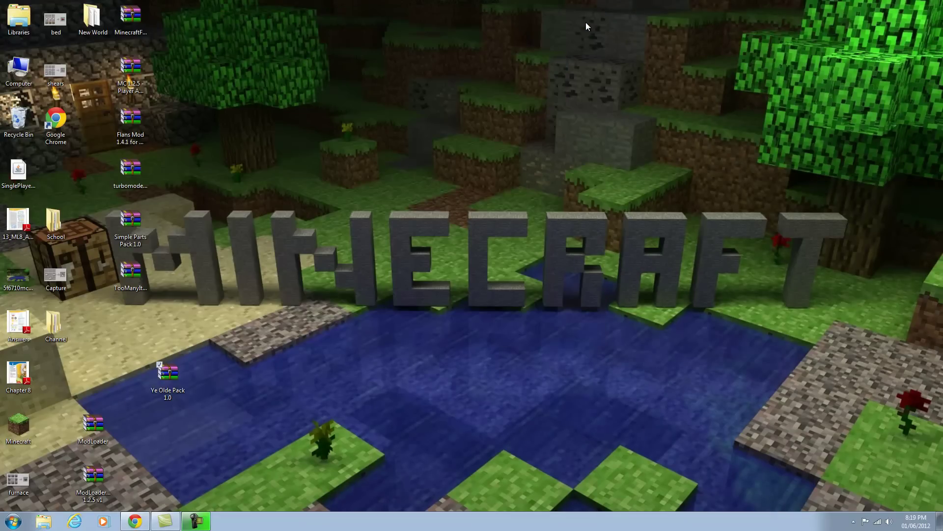
# - Arrange the desktop icons, putting Ye Olde Pack and Simple Parts Pack together in the top row
pyautogui.moveTo(167, 372); pyautogui.dragTo(347, 168)
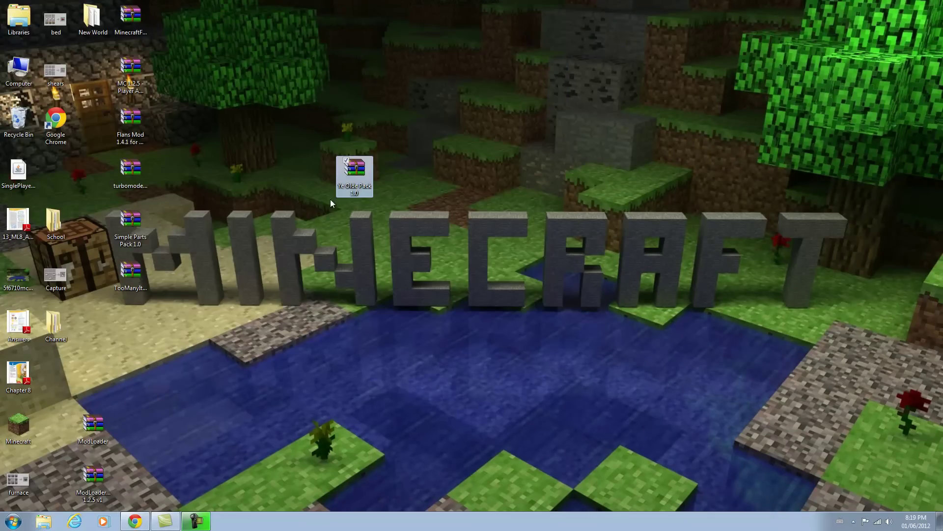
pyautogui.moveTo(227, 24); pyautogui.dragTo(229, 24)
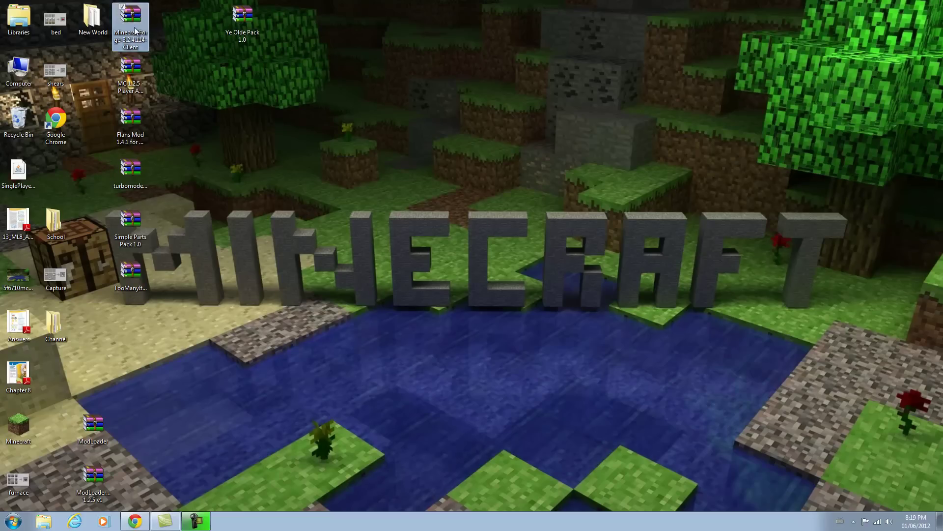
pyautogui.click(130, 169)
pyautogui.moveTo(131, 221); pyautogui.dragTo(243, 74)
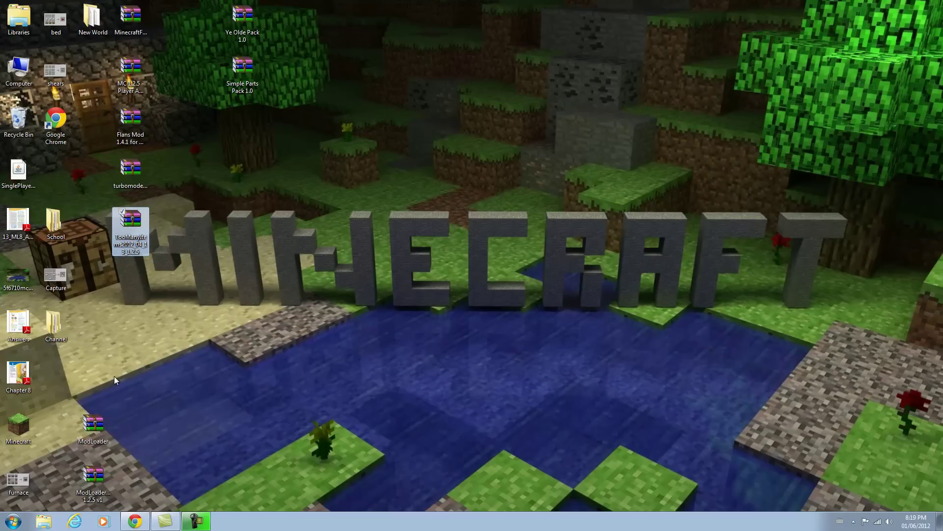
pyautogui.click(93, 425)
pyautogui.moveTo(64, 376); pyautogui.dragTo(63, 378)
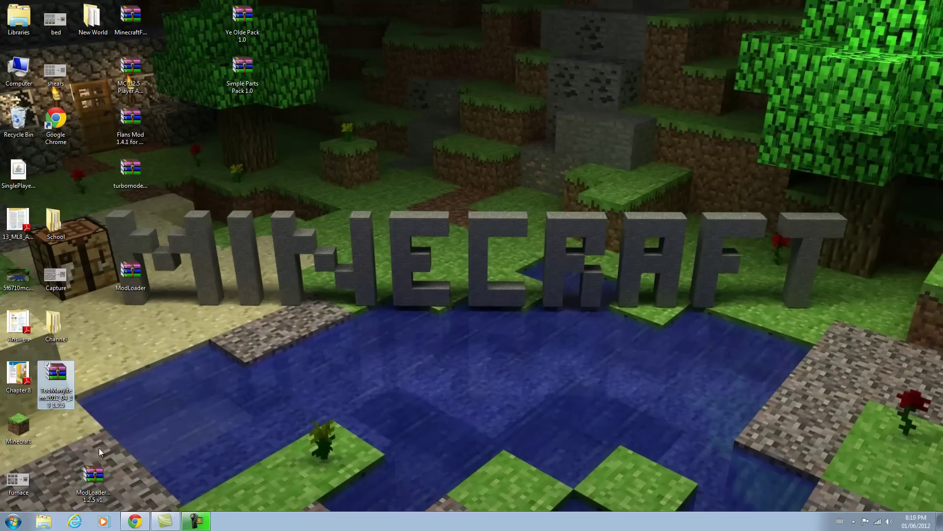
pyautogui.click(93, 476)
pyautogui.moveTo(140, 215); pyautogui.dragTo(143, 212)
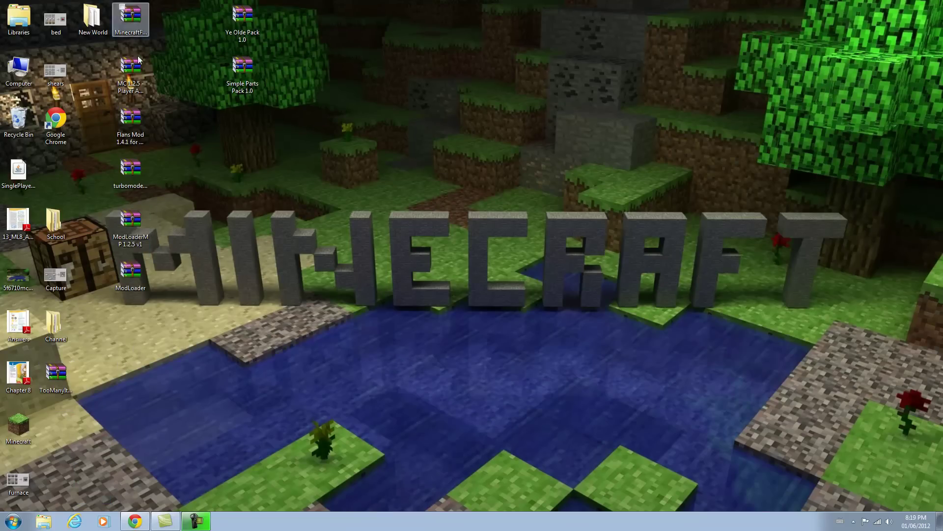
pyautogui.press('super')
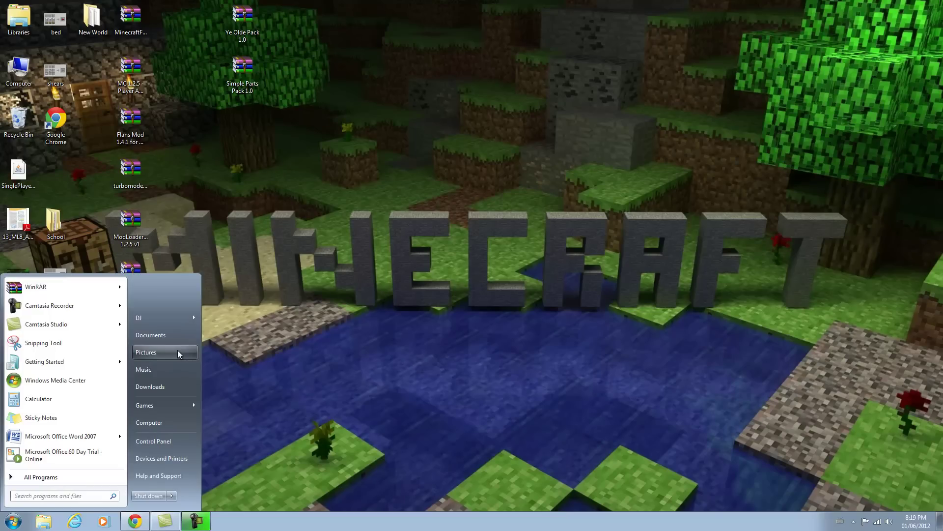
# - Navigate via %appdata% to Roaming\.minecraft\bin and select minecraft.jar
pyautogui.write('%appdat')
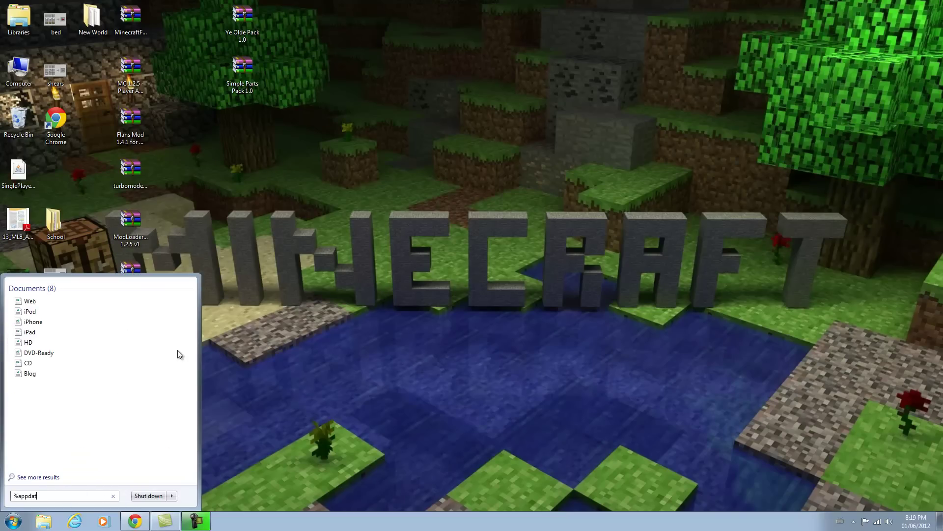
pyautogui.write('a%')
pyautogui.click(78, 292)
pyautogui.moveTo(306, 27); pyautogui.dragTo(619, 149)
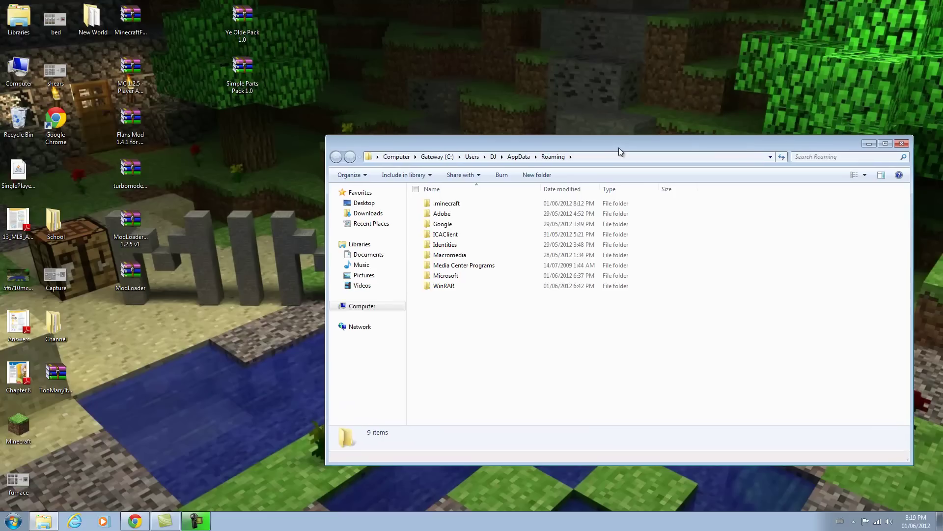
pyautogui.doubleClick(546, 204)
pyautogui.doubleClick(533, 205)
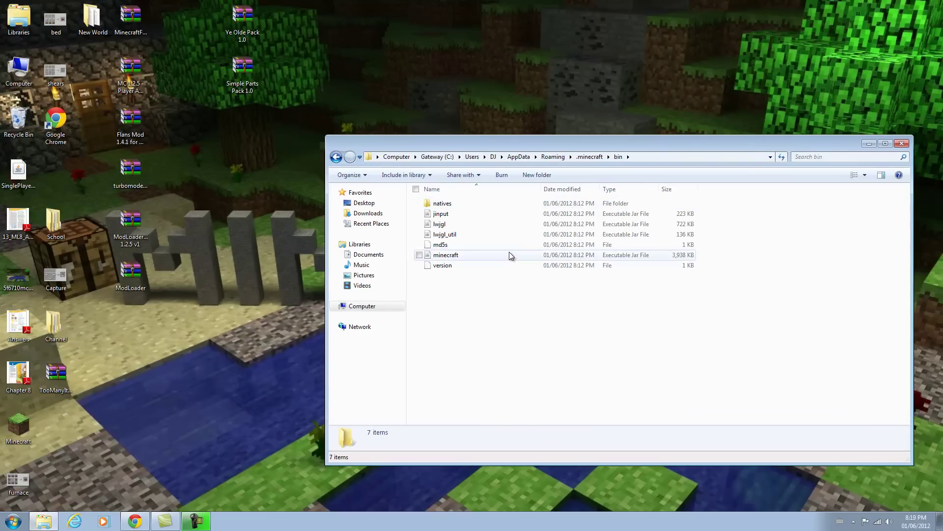
pyautogui.click(509, 253)
pyautogui.rightClick(508, 254)
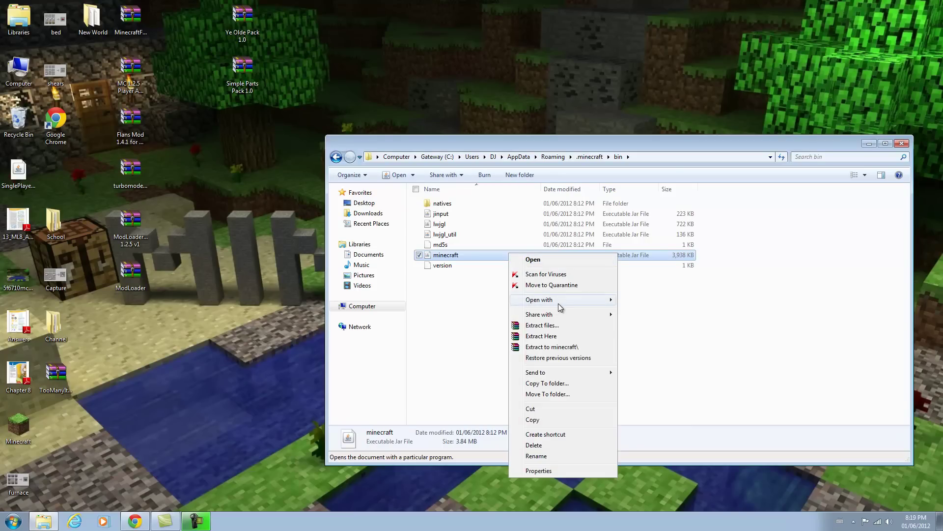
# - Open minecraft.jar with the WinRAR archiver
pyautogui.moveTo(559, 303)
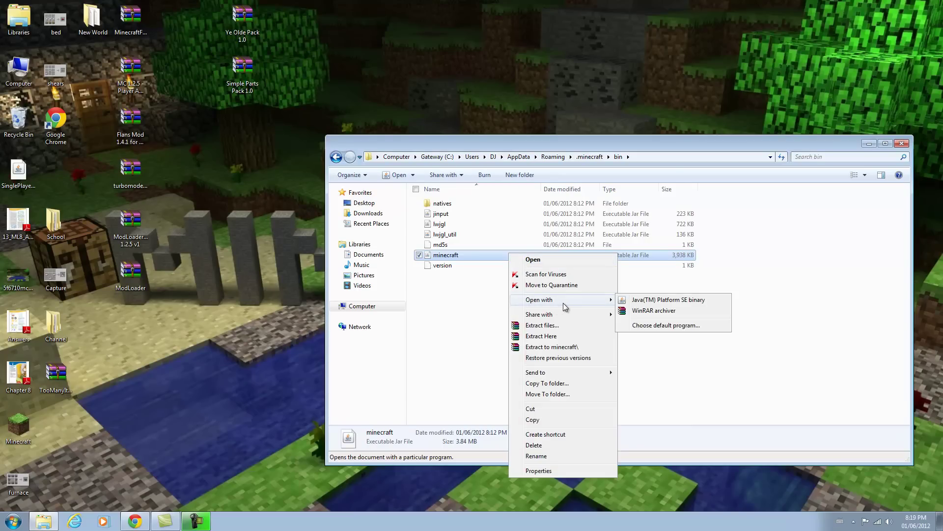
pyautogui.click(646, 311)
pyautogui.moveTo(467, 123); pyautogui.dragTo(942, 172)
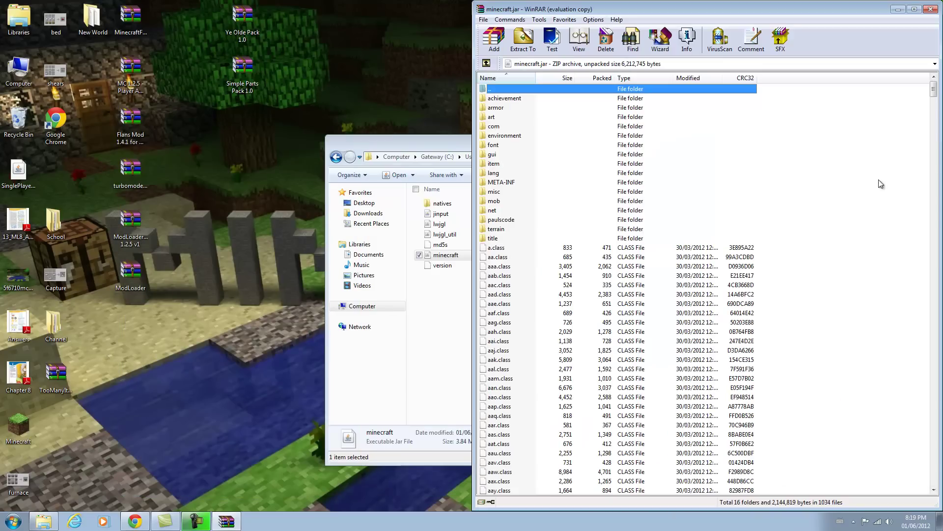
# - Delete the META-INF folder from minecraft.jar and confirm
pyautogui.click(546, 174)
pyautogui.click(541, 184)
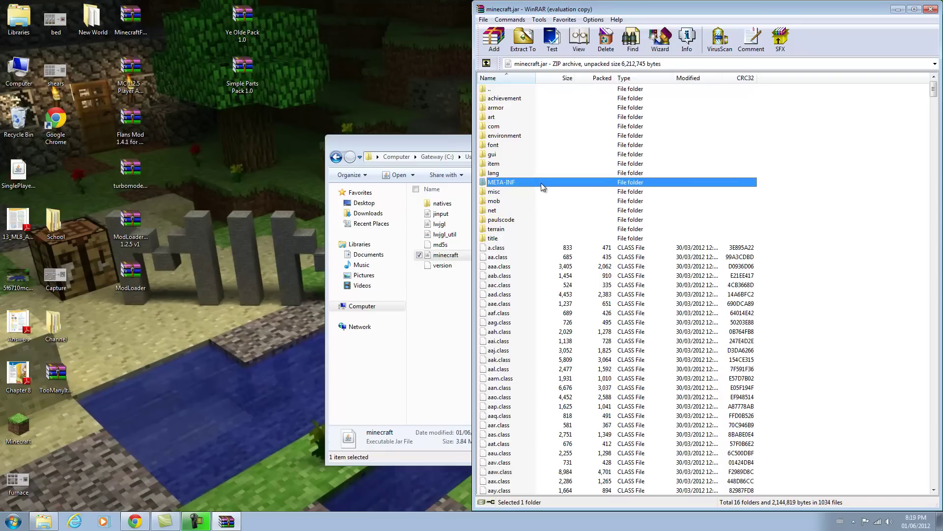
pyautogui.click(552, 184)
pyautogui.press('BackSpace')
pyautogui.press('Delete')
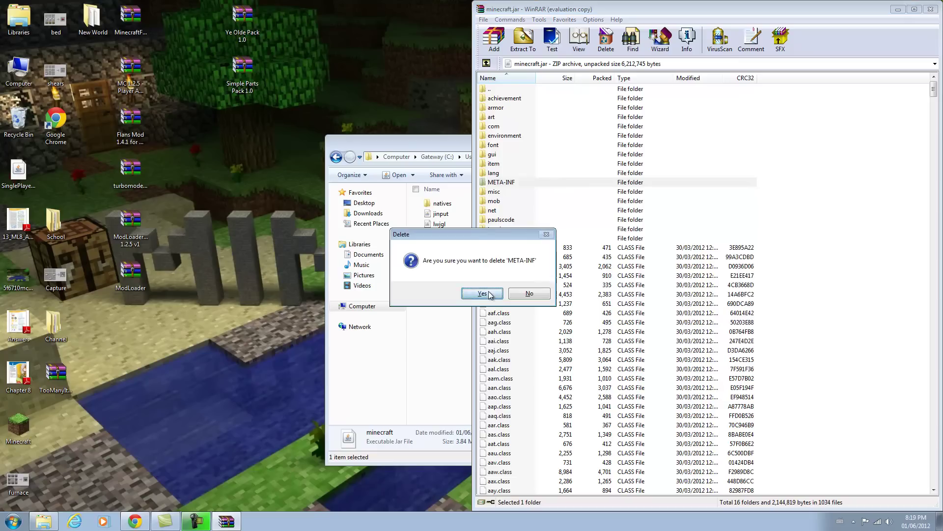
pyautogui.click(473, 293)
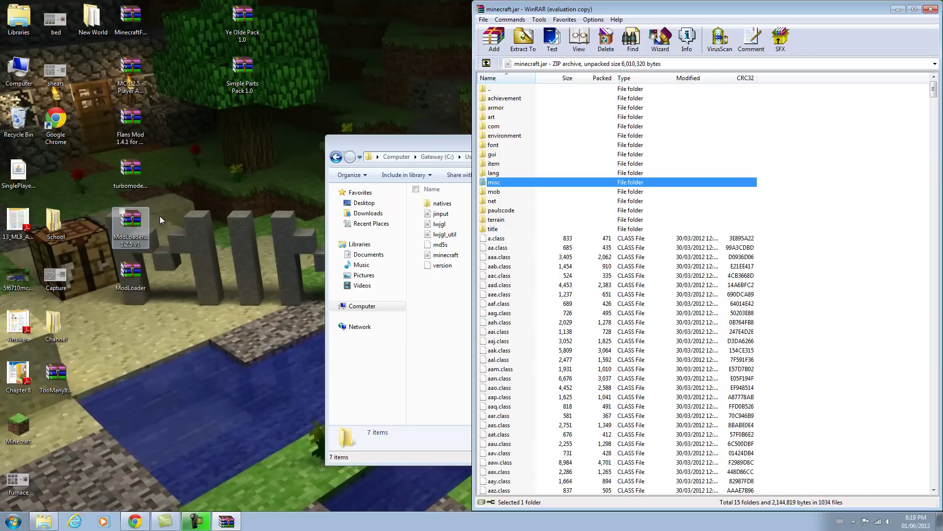
# - Add all 19 ModLoader class files into minecraft.jar
pyautogui.click(140, 243)
pyautogui.doubleClick(140, 287)
pyautogui.moveTo(123, 363); pyautogui.dragTo(121, 173)
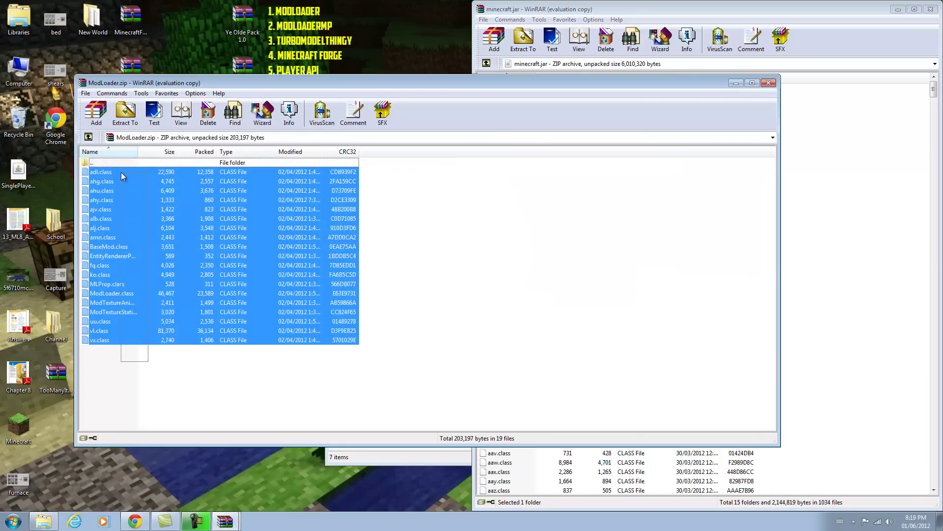
pyautogui.moveTo(132, 213); pyautogui.dragTo(847, 272)
pyautogui.click(731, 341)
pyautogui.click(431, 411)
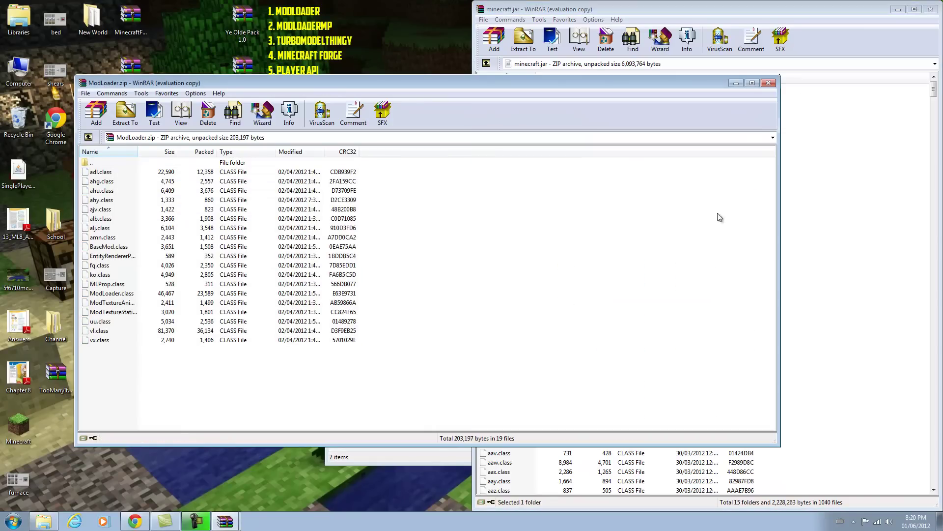
pyautogui.click(770, 84)
# - Add every file from the ModLoaderMP 1.2.5 v1 zip into minecraft.jar
pyautogui.click(143, 233)
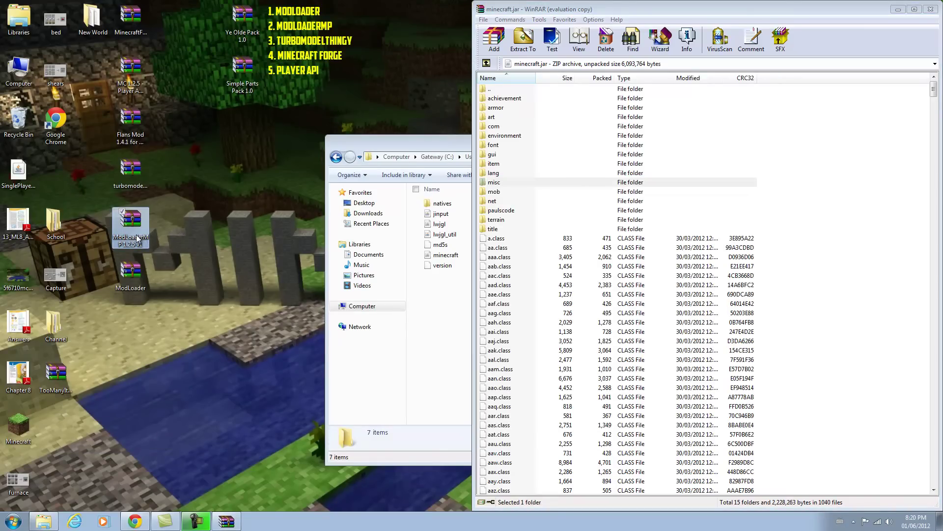
pyautogui.doubleClick(138, 239)
pyautogui.hotkey('ctrl', 'a')
pyautogui.moveTo(140, 243); pyautogui.dragTo(835, 287)
pyautogui.click(712, 342)
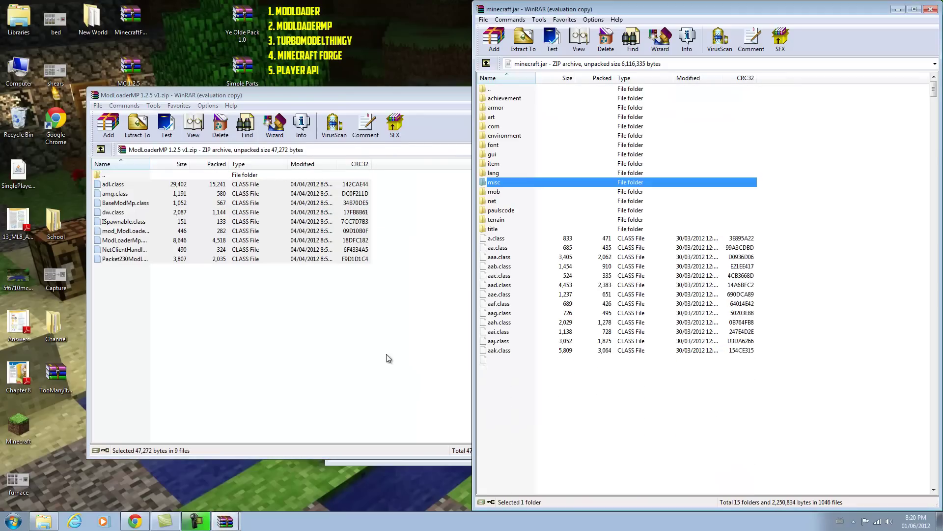
pyautogui.click(416, 358)
pyautogui.click(782, 95)
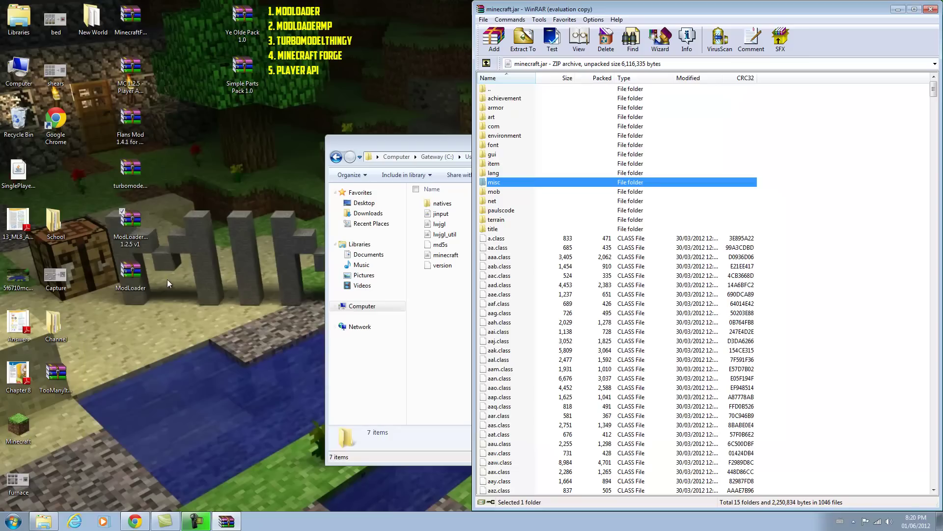
# - Add the turbomodelthingy class files into minecraft.jar
pyautogui.click(135, 177)
pyautogui.doubleClick(136, 170)
pyautogui.moveTo(179, 339); pyautogui.dragTo(182, 189)
pyautogui.moveTo(181, 339); pyautogui.dragTo(778, 308)
pyautogui.click(725, 341)
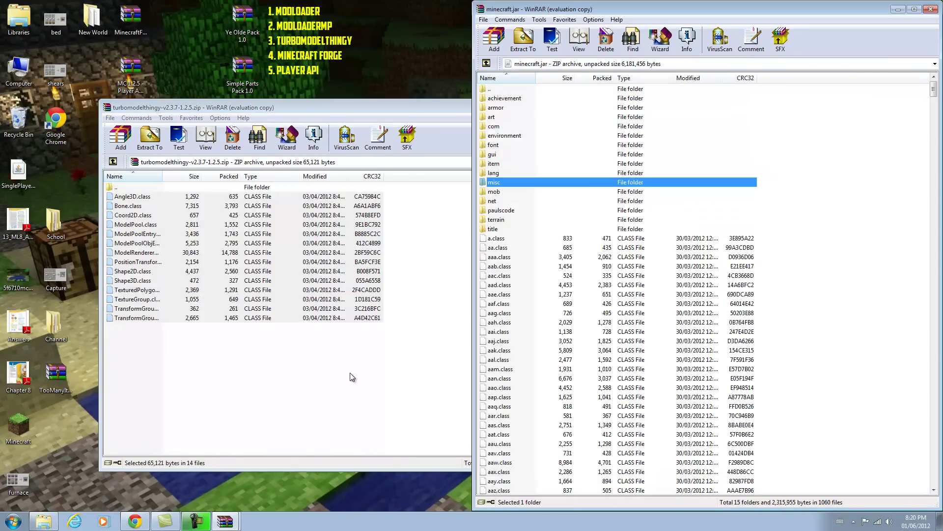
pyautogui.click(352, 379)
pyautogui.click(794, 108)
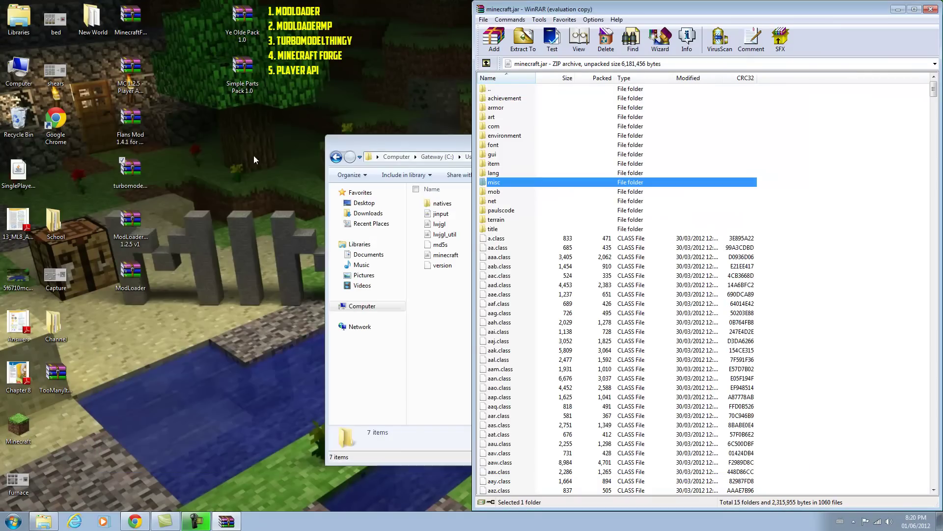
# - Add the MinecraftForge archive contents into minecraft.jar
pyautogui.click(131, 71)
pyautogui.click(134, 25)
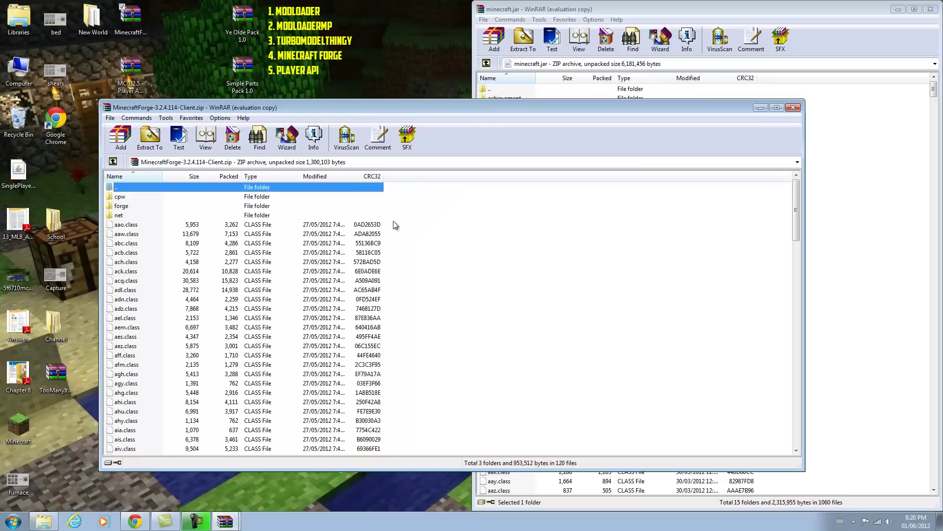
pyautogui.moveTo(402, 201); pyautogui.dragTo(364, 449)
pyautogui.moveTo(363, 443); pyautogui.dragTo(824, 268)
pyautogui.click(727, 343)
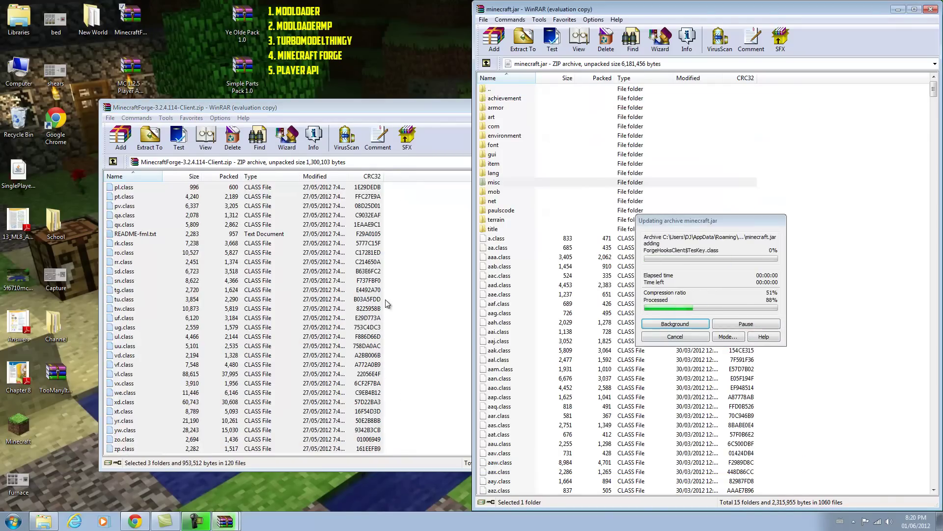
pyautogui.click(793, 107)
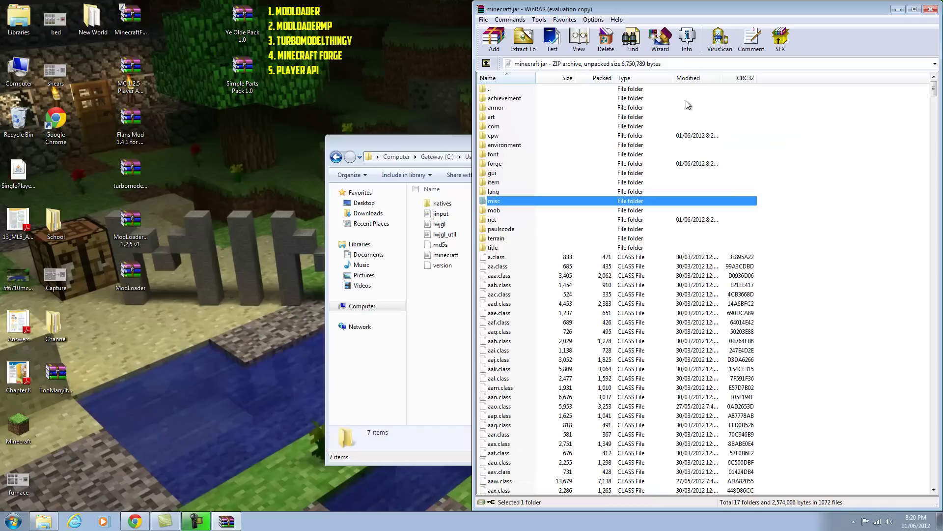
# - Add all Player API files into minecraft.jar, then close the jar
pyautogui.doubleClick(133, 76)
pyautogui.moveTo(179, 301); pyautogui.dragTo(895, 327)
pyautogui.click(717, 341)
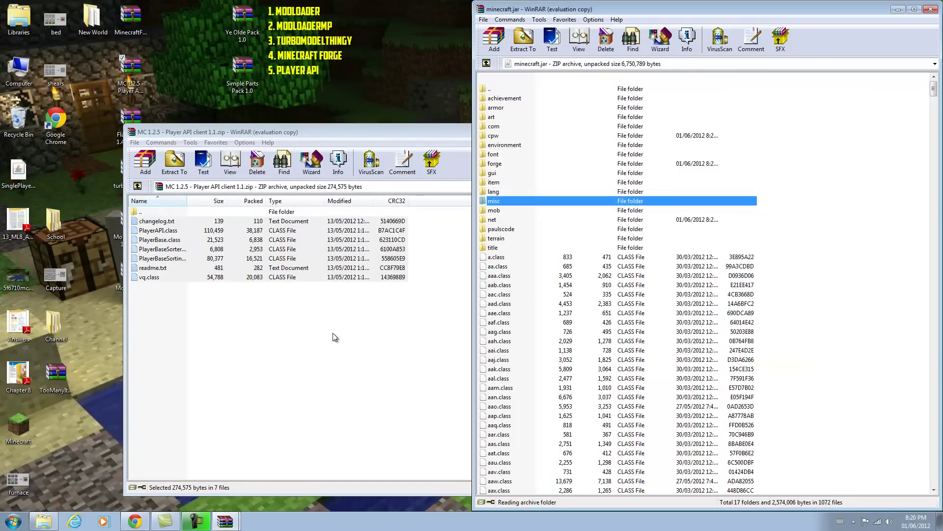
pyautogui.click(782, 155)
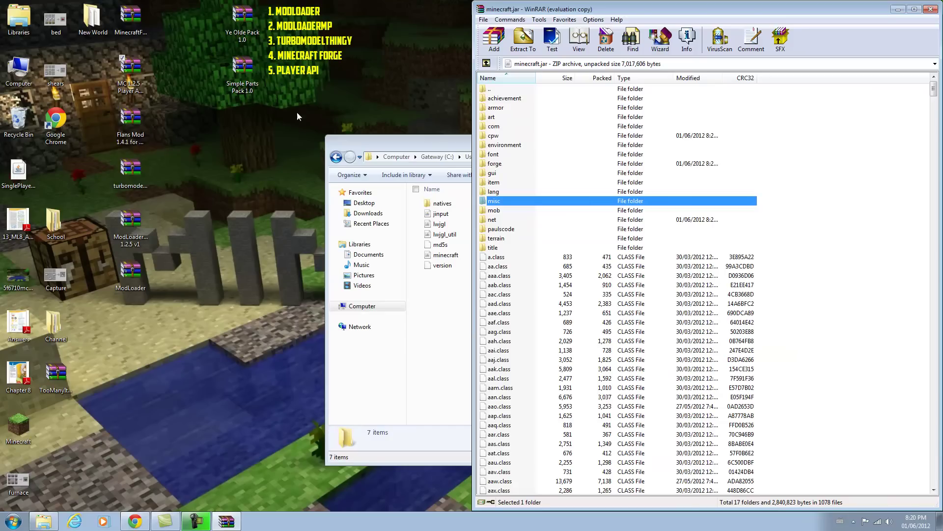
pyautogui.click(931, 11)
# - Create a new folder named 'mods' inside .minecraft
pyautogui.click(590, 157)
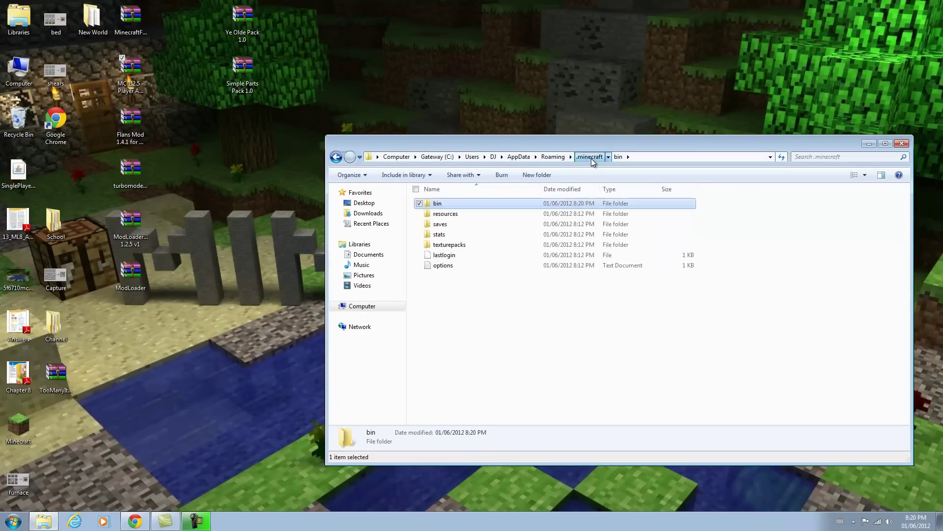
pyautogui.rightClick(473, 302)
pyautogui.moveTo(505, 435)
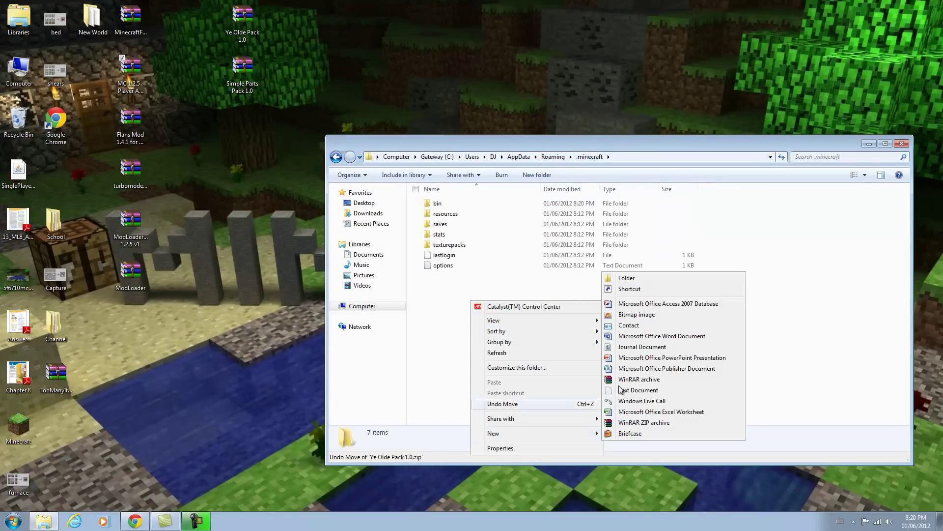
pyautogui.click(646, 278)
pyautogui.write('mods')
pyautogui.press('Return')
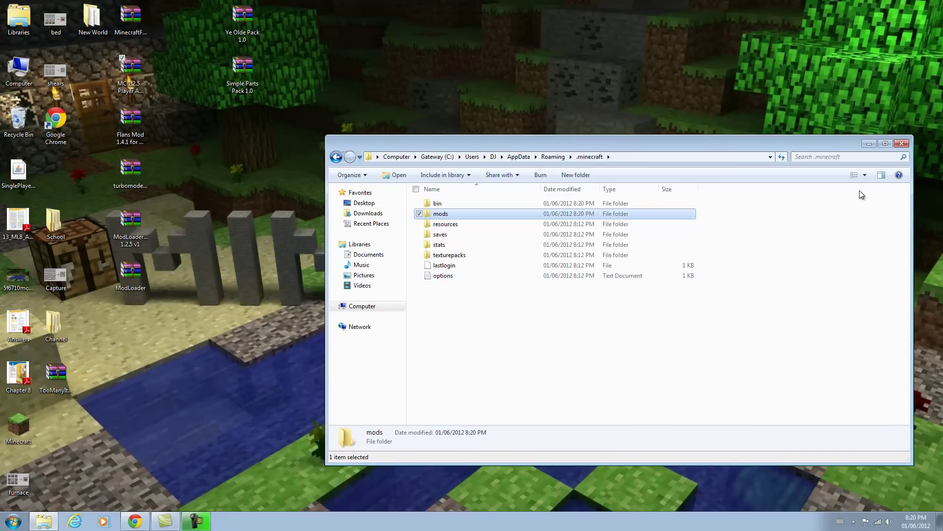
# - Create a second new folder named 'Flan' inside .minecraft
pyautogui.rightClick(492, 305)
pyautogui.moveTo(568, 435)
pyautogui.click(687, 285)
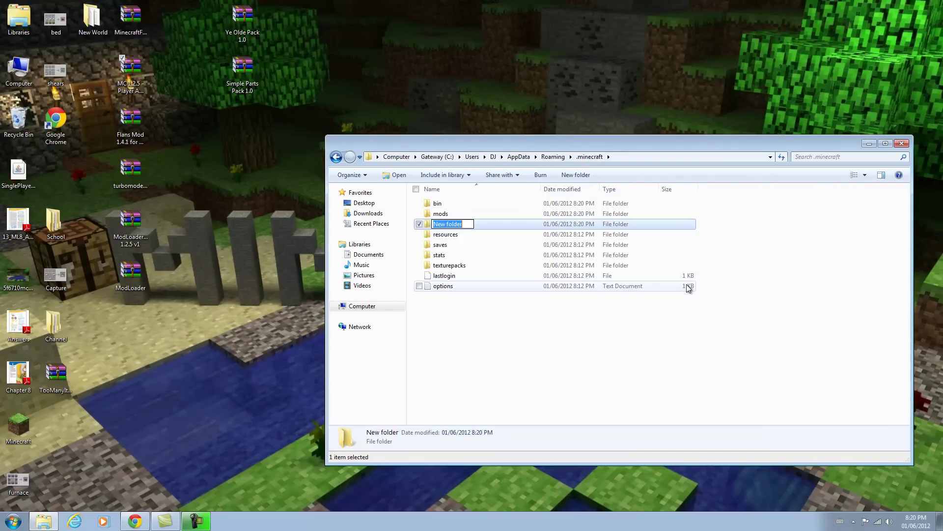
pyautogui.write('Flan')
pyautogui.press('Return')
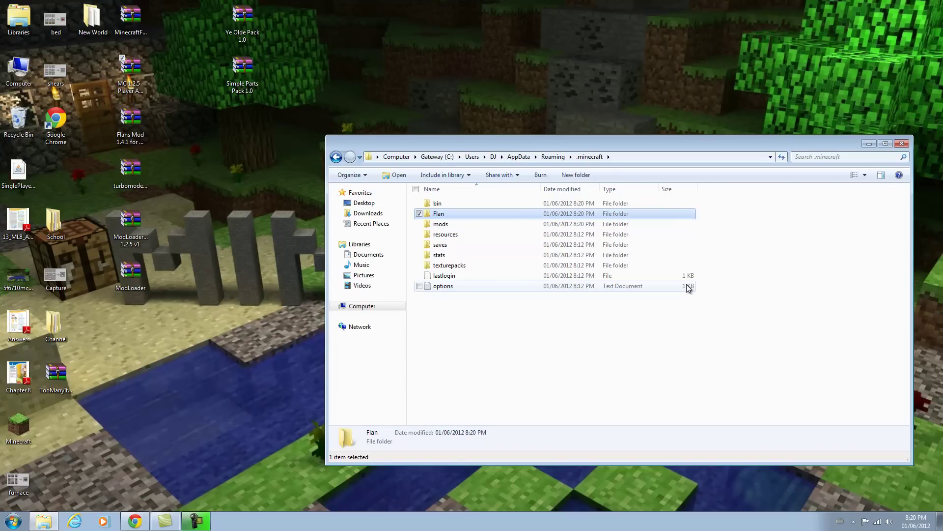
# - Move the Flans Mod 1.4.1 for Minecraft 1.2.5 archive from the desktop into the mods folder
pyautogui.doubleClick(486, 225)
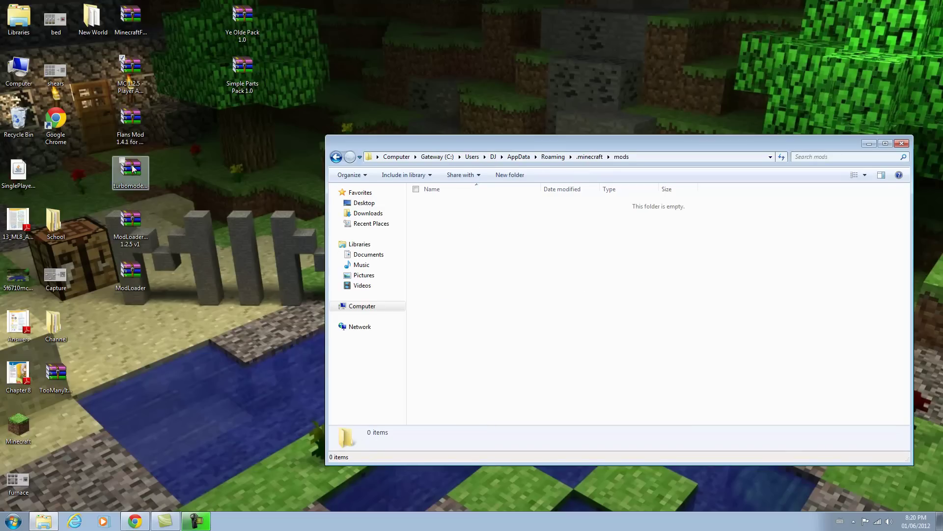
pyautogui.click(145, 129)
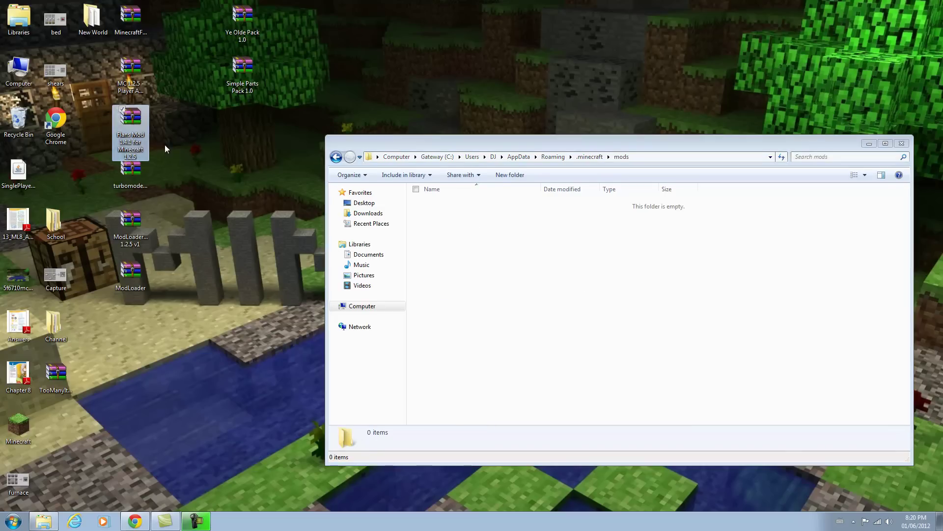
pyautogui.moveTo(459, 273); pyautogui.dragTo(458, 273)
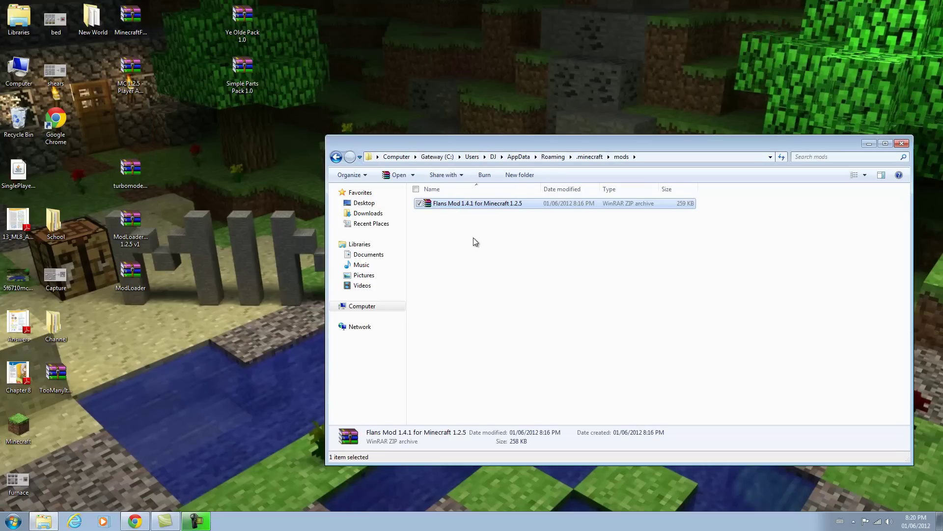
pyautogui.click(496, 214)
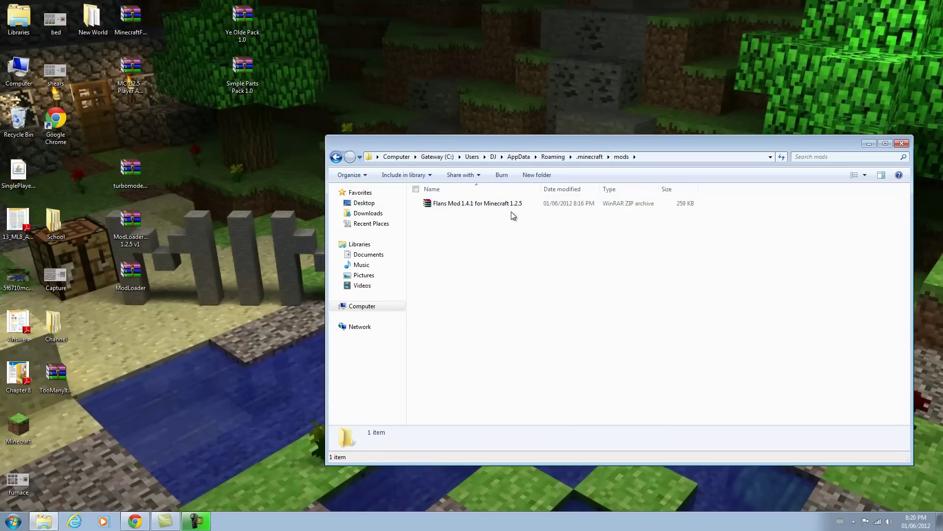
# - Extract the Ye Olde Pack folder from the Ye Olde Pack 1.0 zip into .minecraft's Flan folder
pyautogui.click(591, 156)
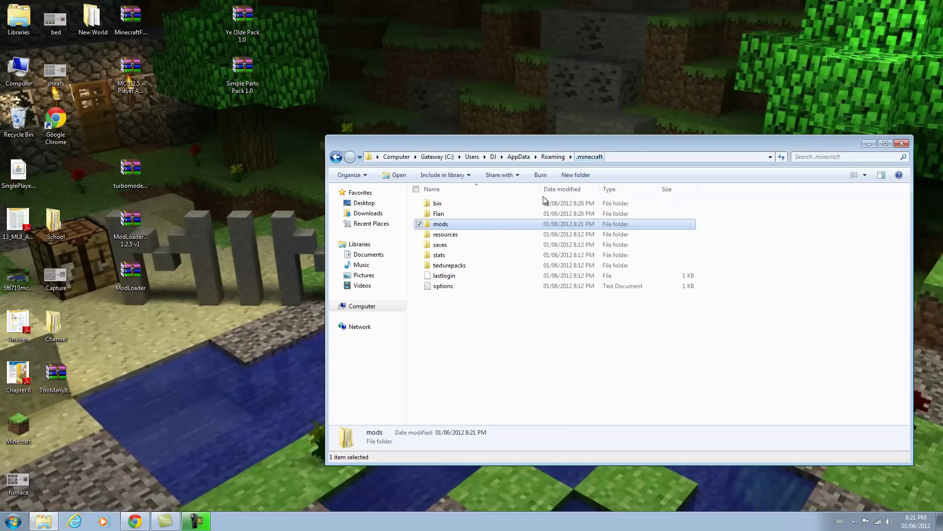
pyautogui.doubleClick(468, 213)
pyautogui.moveTo(504, 147); pyautogui.dragTo(545, 118)
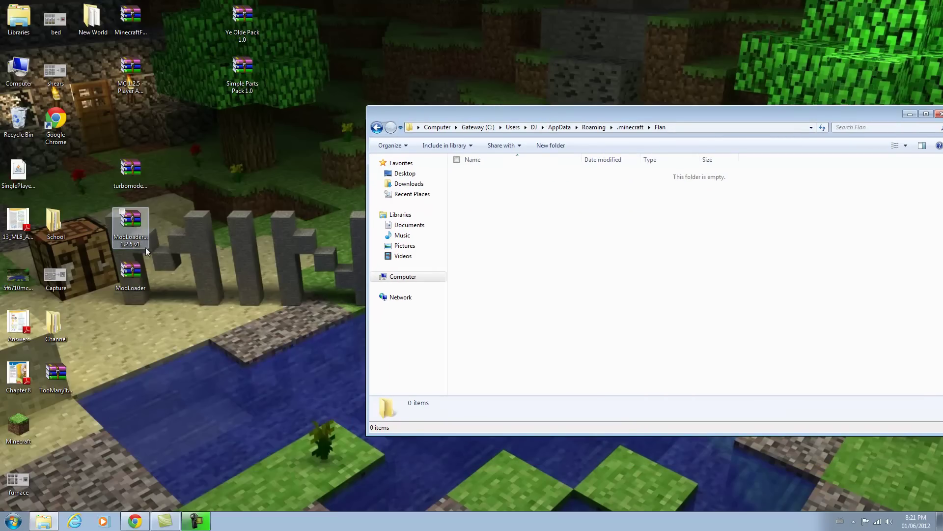
pyautogui.doubleClick(242, 20)
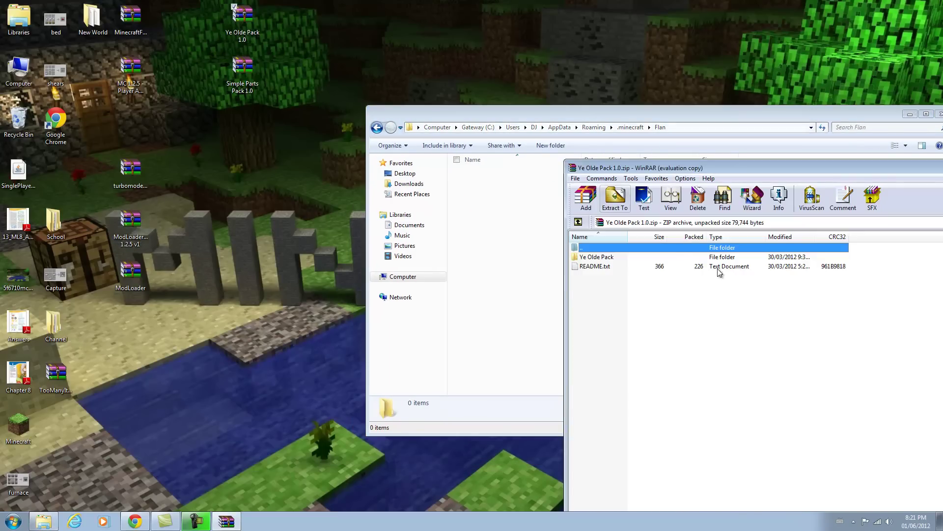
pyautogui.click(684, 257)
pyautogui.moveTo(529, 244); pyautogui.dragTo(529, 245)
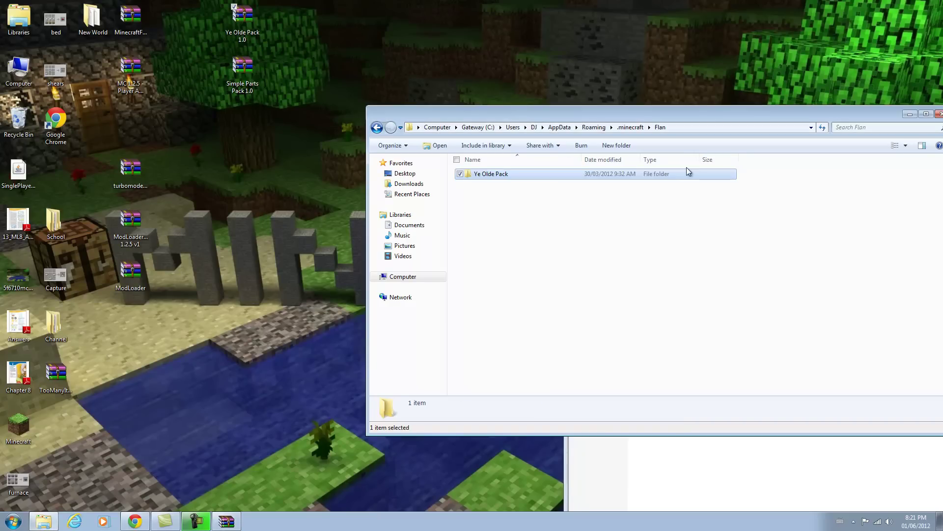
pyautogui.click(723, 444)
pyautogui.moveTo(797, 166); pyautogui.dragTo(321, 197)
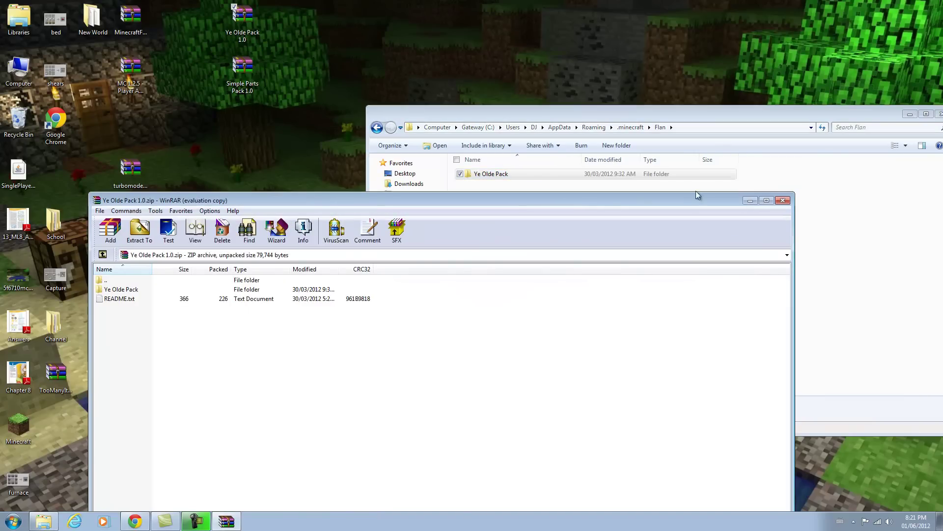
pyautogui.click(784, 201)
# - Extract the Simple Parts Pack folder from its 1.0 zip into Flan, then close all windows
pyautogui.doubleClick(242, 69)
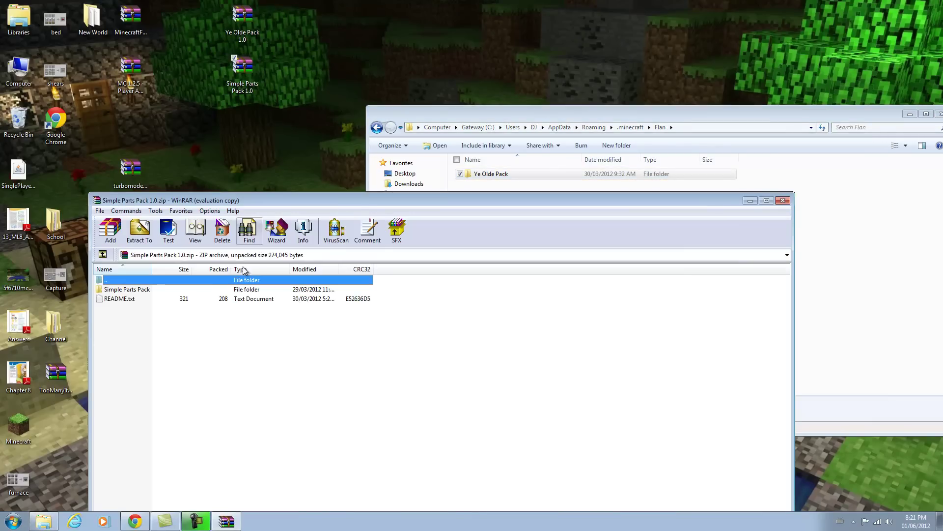
pyautogui.moveTo(210, 293); pyautogui.dragTo(806, 200)
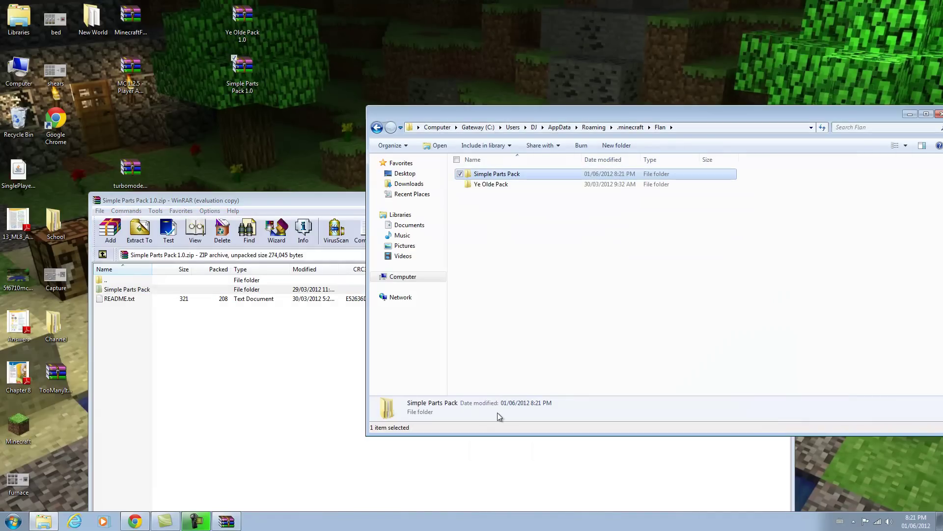
pyautogui.click(647, 481)
pyautogui.click(788, 201)
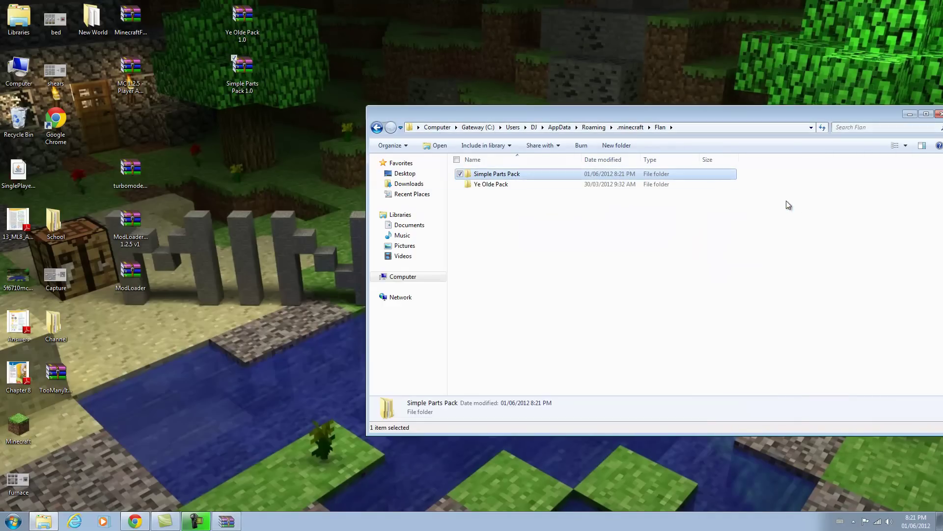
pyautogui.click(926, 114)
pyautogui.click(936, 5)
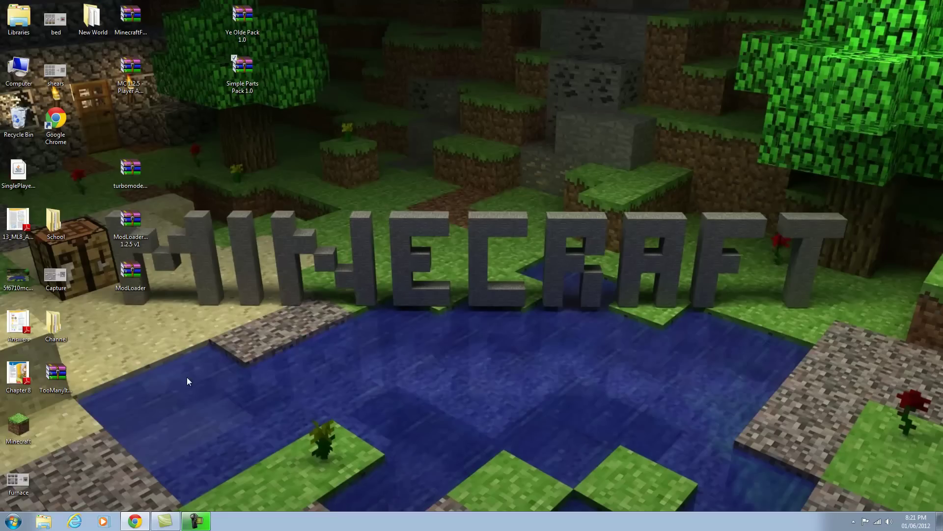